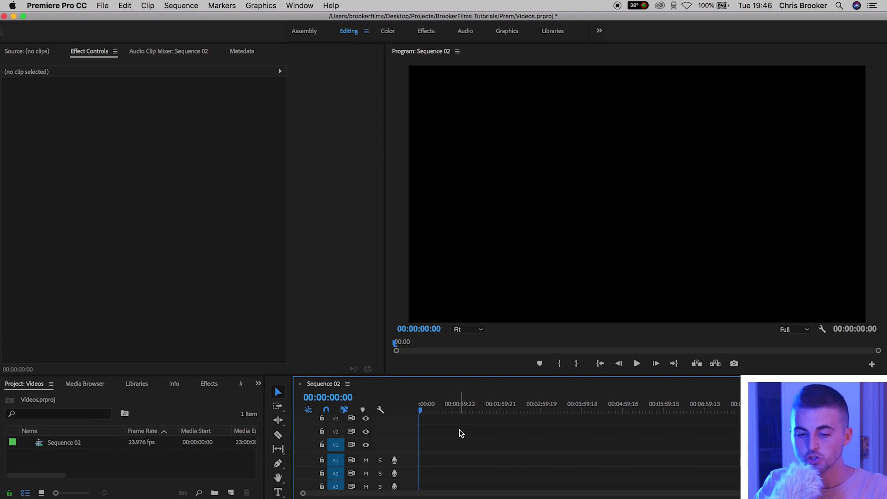
- Create a new Legacy Title and type BROOKER on the title canvas
{"action": "left_click", "coordinate": [102, 6]}
{"action": "mouse_move", "coordinate": [120, 18]}
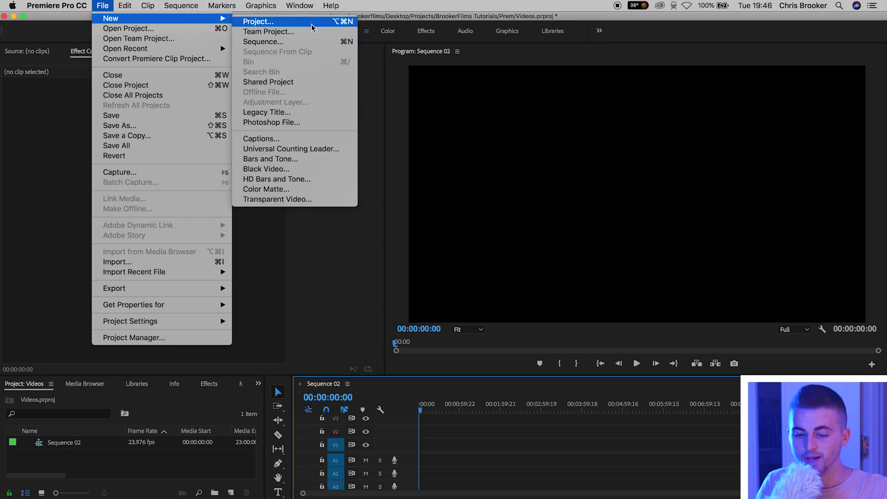
{"action": "left_click", "coordinate": [267, 113]}
{"action": "key", "text": "Return"}
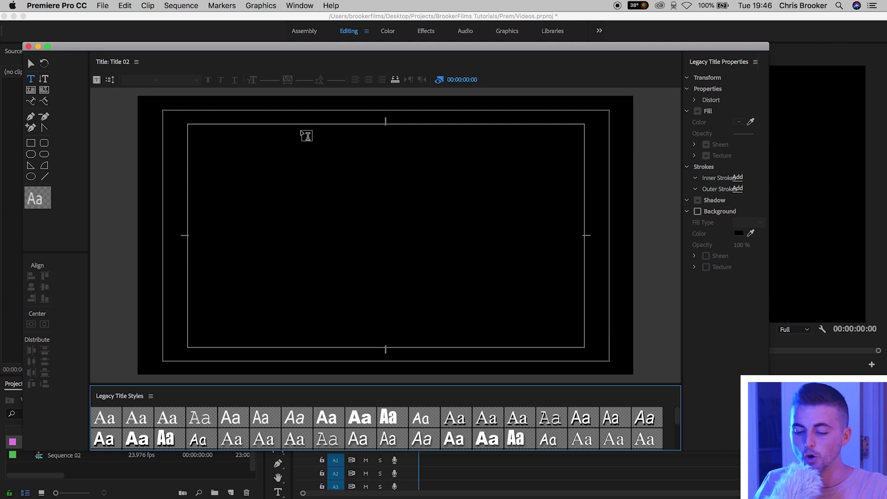
{"action": "left_click", "coordinate": [278, 210]}
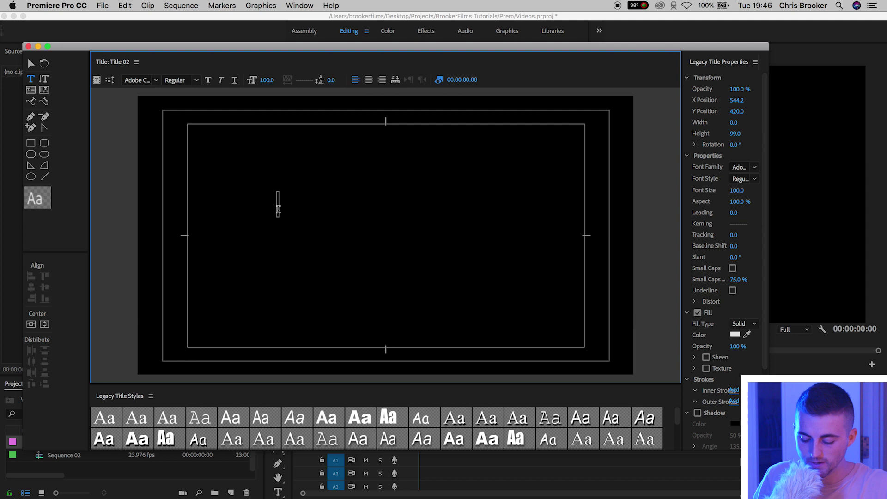
{"action": "type", "text": "BROOKER"}
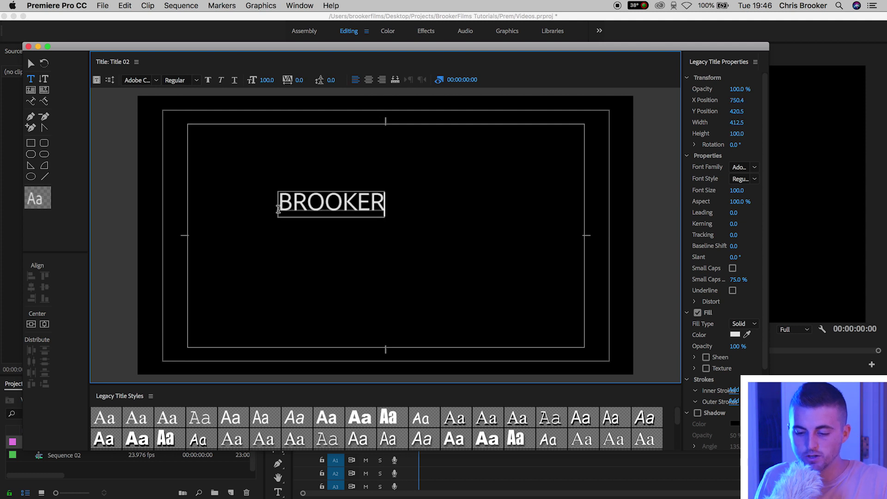
- Format BROOKER as white Avenir Black at font size 191
{"action": "double_click", "coordinate": [279, 209]}
{"action": "left_click", "coordinate": [134, 80]}
{"action": "type", "text": "Avenir"}
{"action": "key", "text": "Return"}
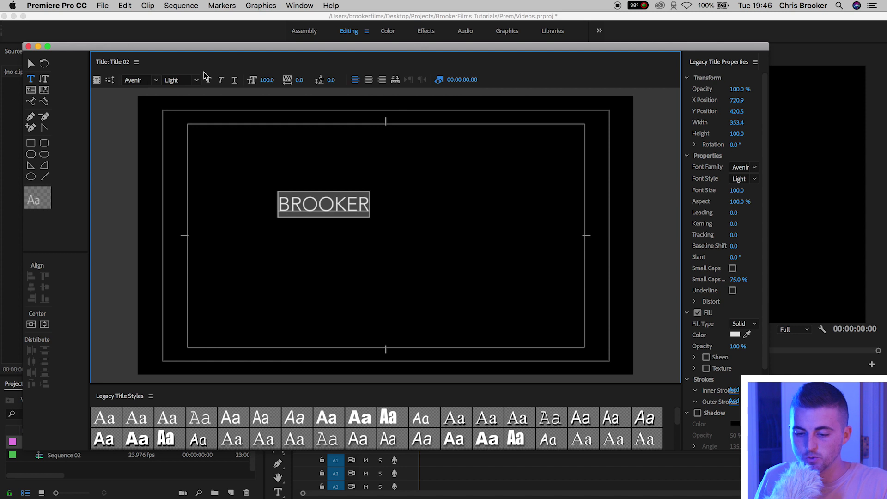
{"action": "left_click", "coordinate": [208, 80]}
{"action": "left_click_drag", "start_coordinate": [266, 80], "coordinate": [309, 80]}
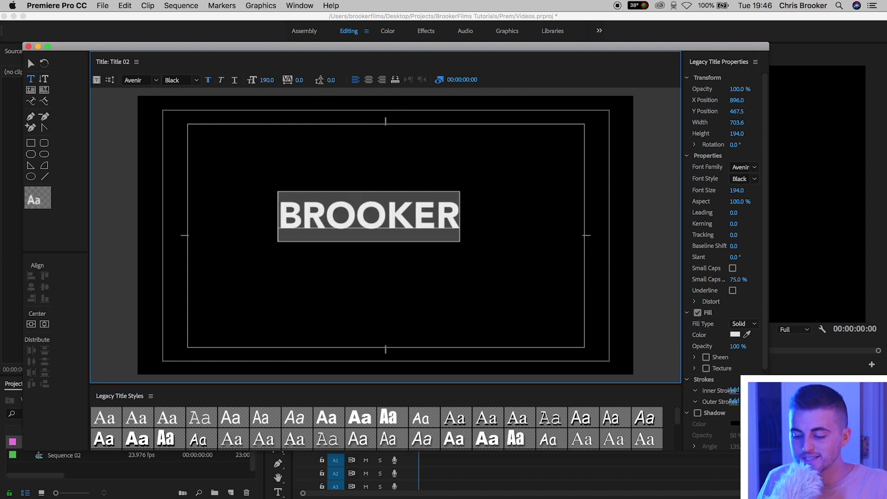
{"action": "left_click", "coordinate": [735, 335]}
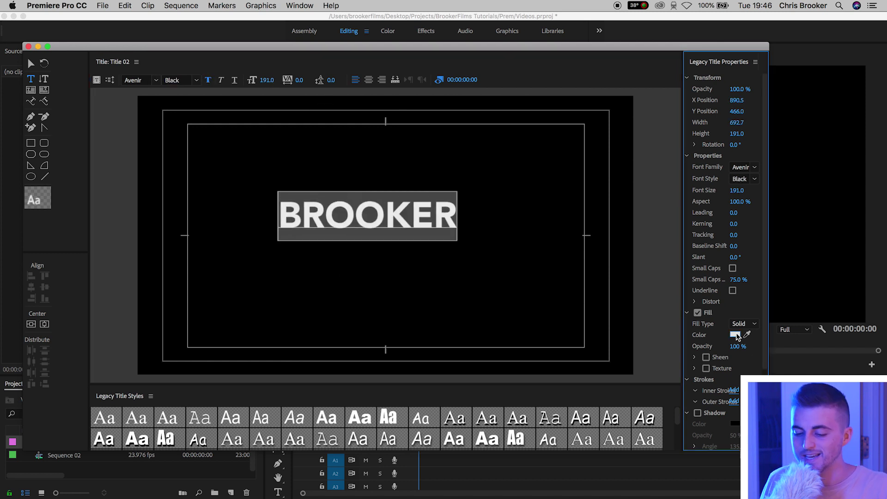
{"action": "left_click", "coordinate": [559, 120]}
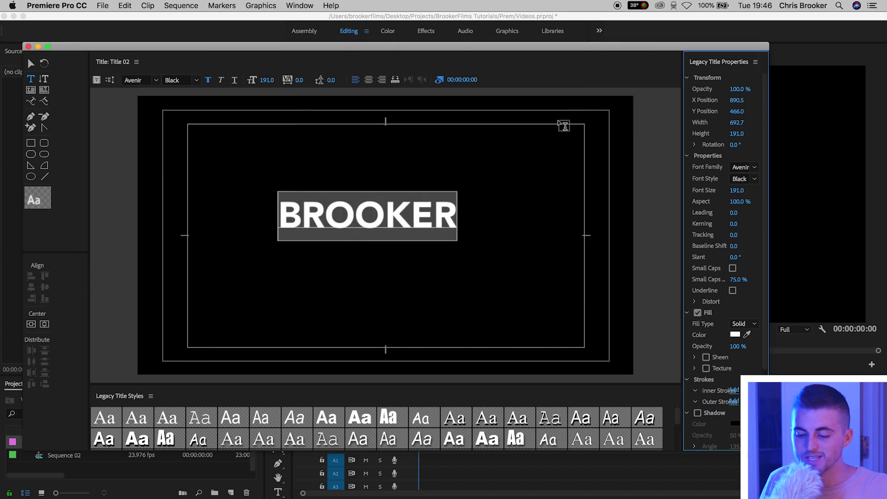
- Centre BROOKER horizontally and vertically in the frame and close the title editor
{"action": "left_click", "coordinate": [44, 325]}
{"action": "left_click", "coordinate": [33, 325]}
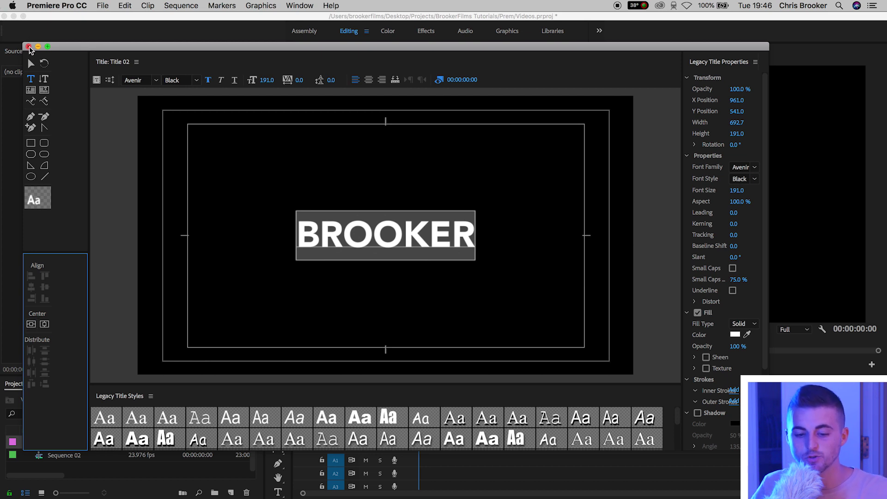
{"action": "left_click", "coordinate": [29, 46]}
- Place Title 02 on track V1 of Sequence 02, preview it, and show the Effects list
{"action": "left_click_drag", "start_coordinate": [38, 443], "coordinate": [479, 445]}
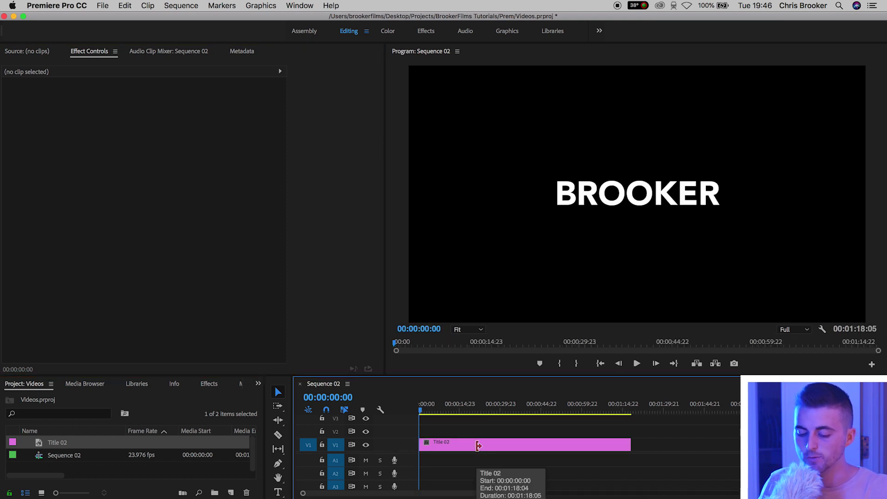
{"action": "key", "text": "space"}
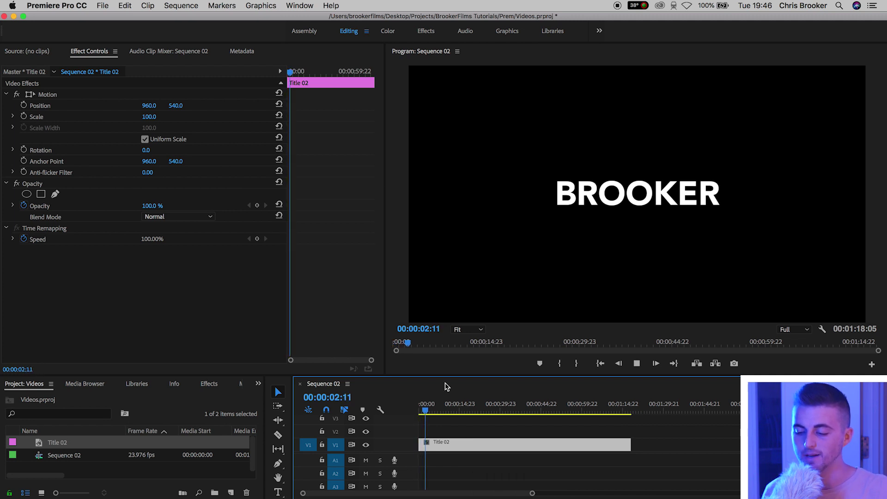
{"action": "key", "text": "c"}
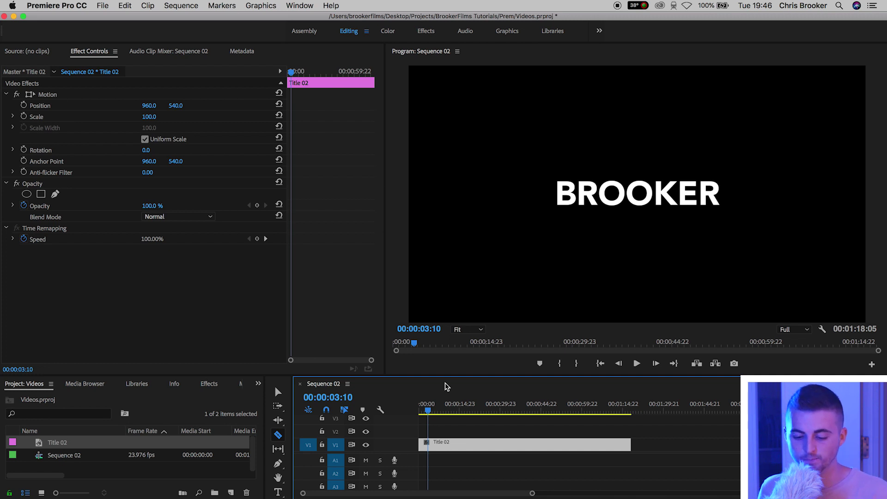
{"action": "left_click", "coordinate": [210, 384]}
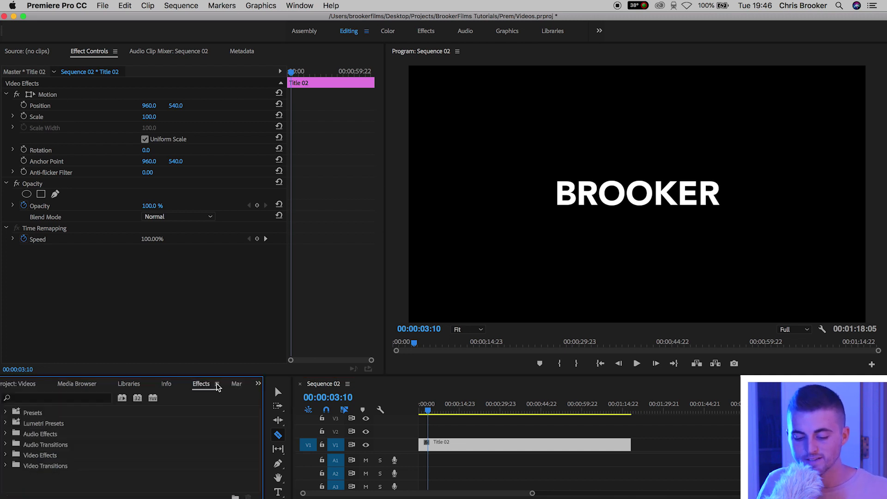
- Search 'mosaic' and apply Stylize > Mosaic to the Title 02 clip
{"action": "left_click", "coordinate": [79, 397]}
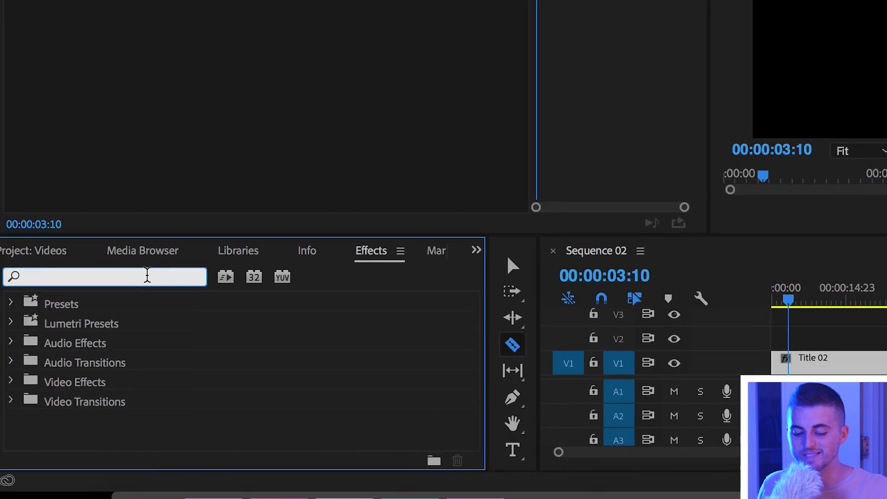
{"action": "type", "text": "mosaic"}
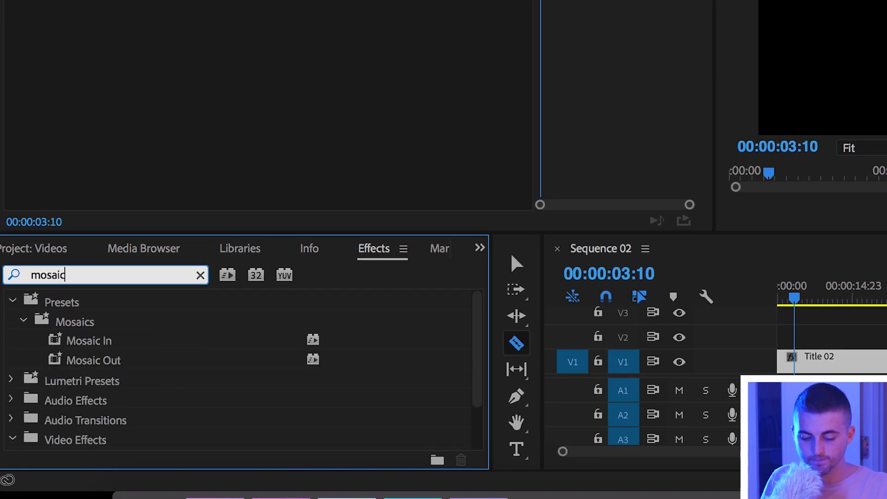
{"action": "scroll", "coordinate": [133, 326], "scroll_direction": "down", "scroll_amount": 1}
{"action": "scroll", "coordinate": [133, 325], "scroll_direction": "down", "scroll_amount": 1}
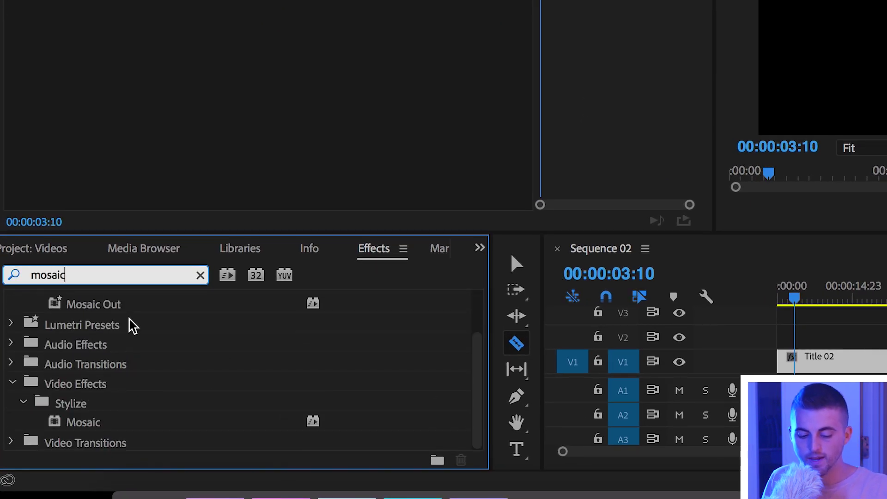
{"action": "left_click", "coordinate": [72, 406]}
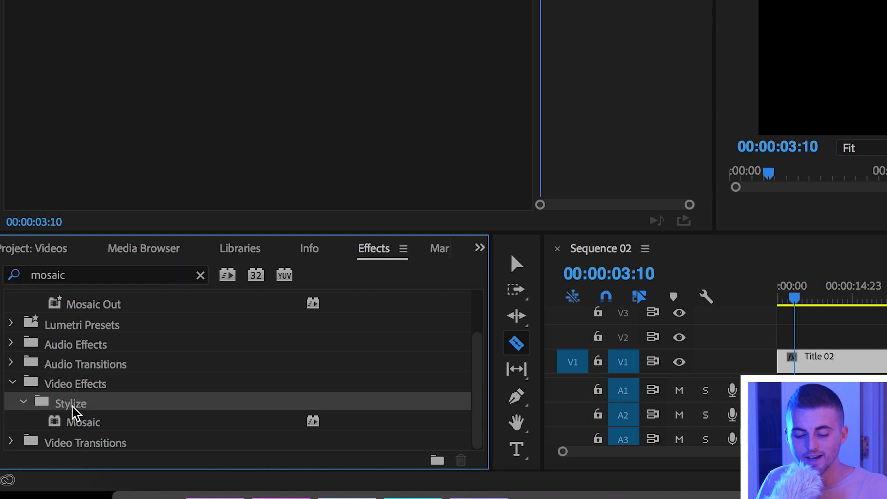
{"action": "left_click", "coordinate": [75, 422]}
{"action": "left_click_drag", "start_coordinate": [75, 422], "coordinate": [820, 357]}
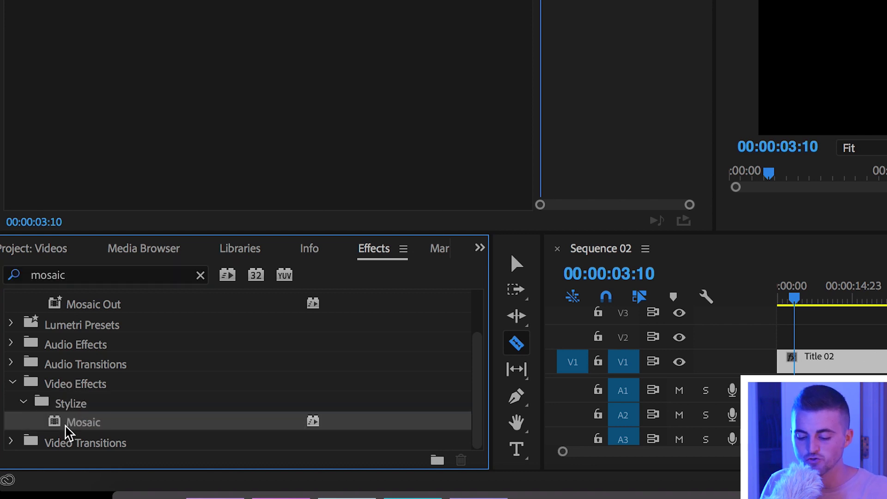
{"action": "left_click_drag", "start_coordinate": [509, 427], "coordinate": [509, 428]}
{"action": "key", "text": "Home"}
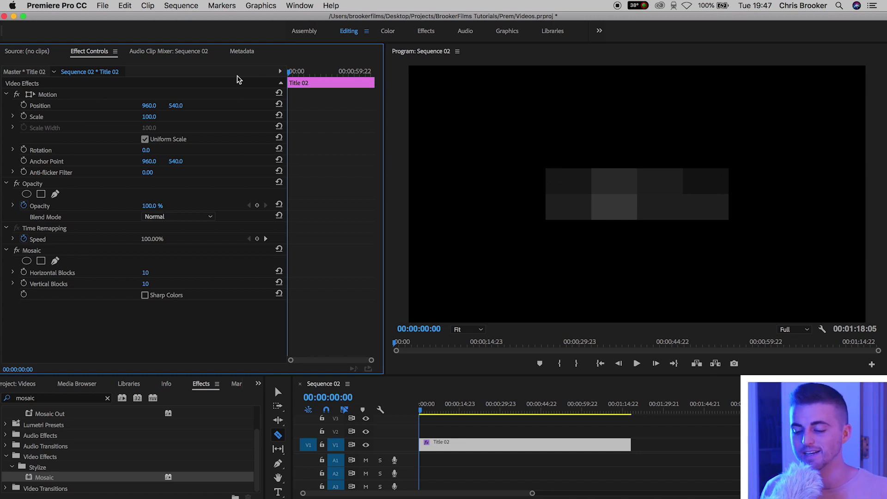
- Set Mosaic to 5 horizontal and 5 vertical blocks and keyframe Vertical Blocks
{"action": "mouse_move", "coordinate": [145, 272]}
{"action": "left_mouse_down"}
{"action": "mouse_move", "coordinate": [194, 273]}
{"action": "mouse_move", "coordinate": [146, 273]}
{"action": "left_mouse_up"}
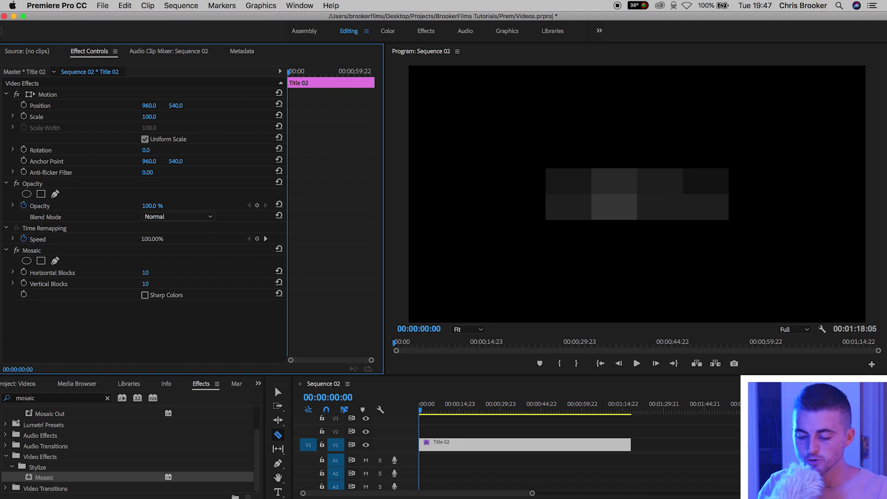
{"action": "left_click_drag", "start_coordinate": [145, 273], "coordinate": [155, 274]}
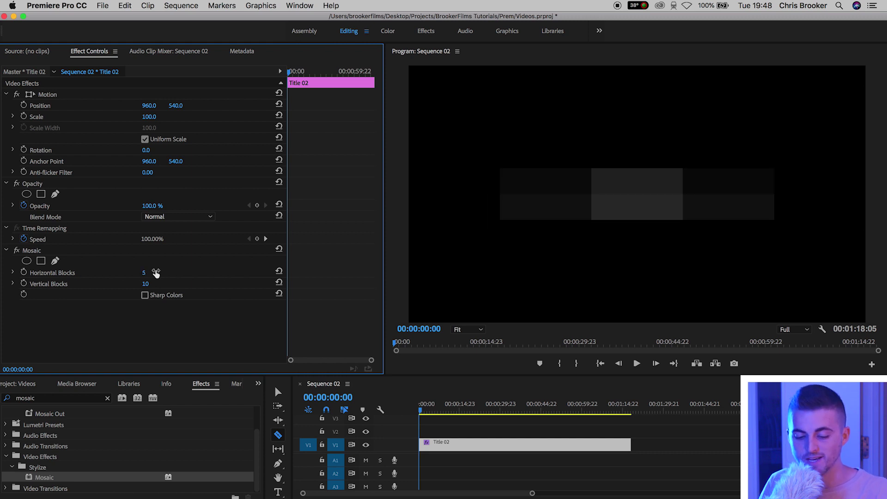
{"action": "left_click", "coordinate": [146, 284]}
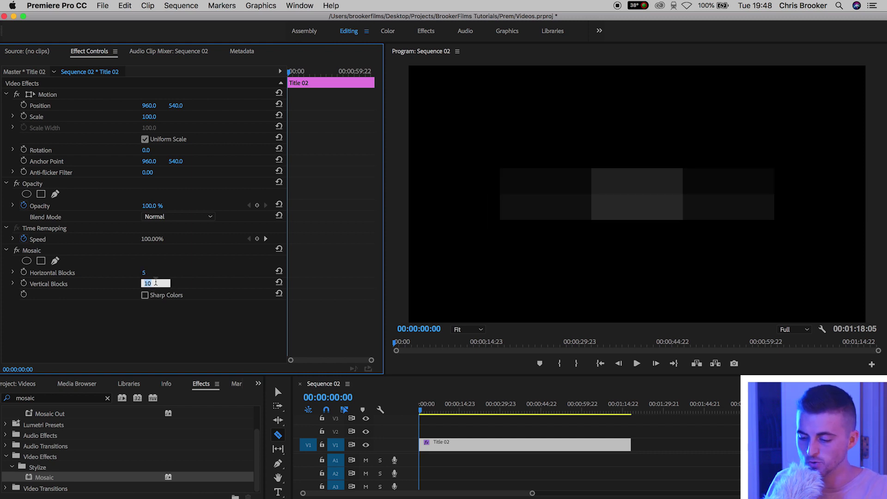
{"action": "type", "text": "5"}
{"action": "key", "text": "Return"}
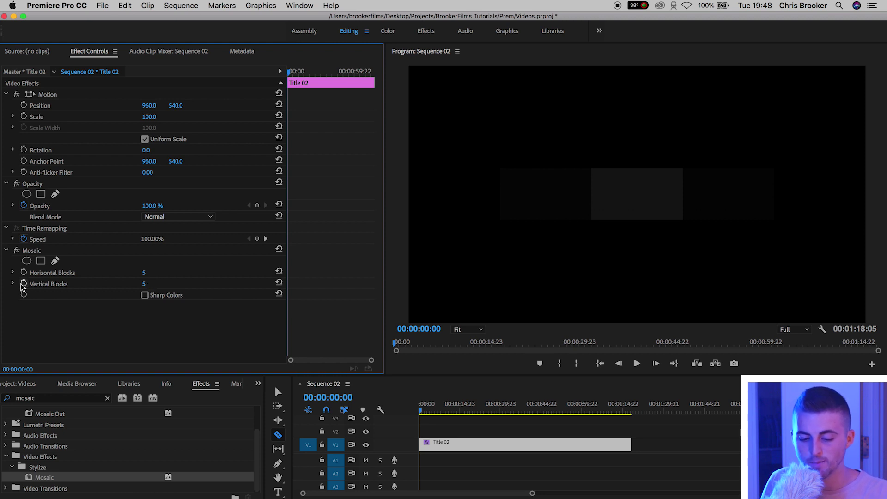
{"action": "left_click", "coordinate": [24, 284]}
- Keyframe Horizontal Blocks, then ten frames in raise both block counts until BROOKER is sharp
{"action": "left_click", "coordinate": [24, 272]}
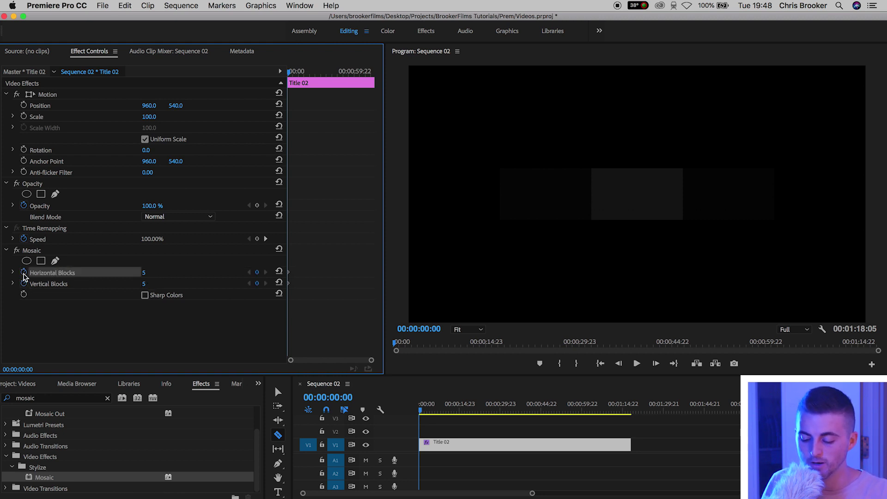
{"action": "key", "text": "Right"}
{"action": "key", "text": "Right"}
{"action": "key", "text": "Right"}
{"action": "key", "text": "Right"}
{"action": "key", "text": "Right"}
{"action": "key", "text": "Right"}
{"action": "key", "text": "Right"}
{"action": "key", "text": "Right"}
{"action": "key", "text": "Right"}
{"action": "key", "text": "Right"}
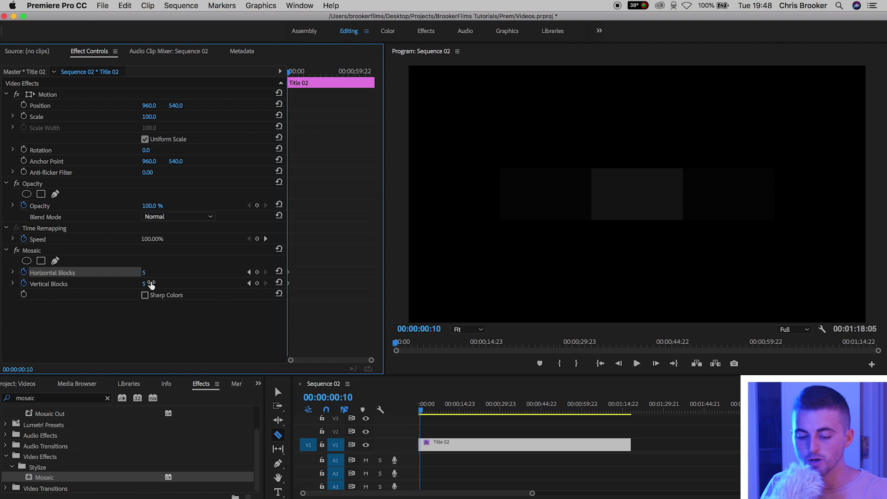
{"action": "left_click_drag", "start_coordinate": [144, 273], "coordinate": [323, 273]}
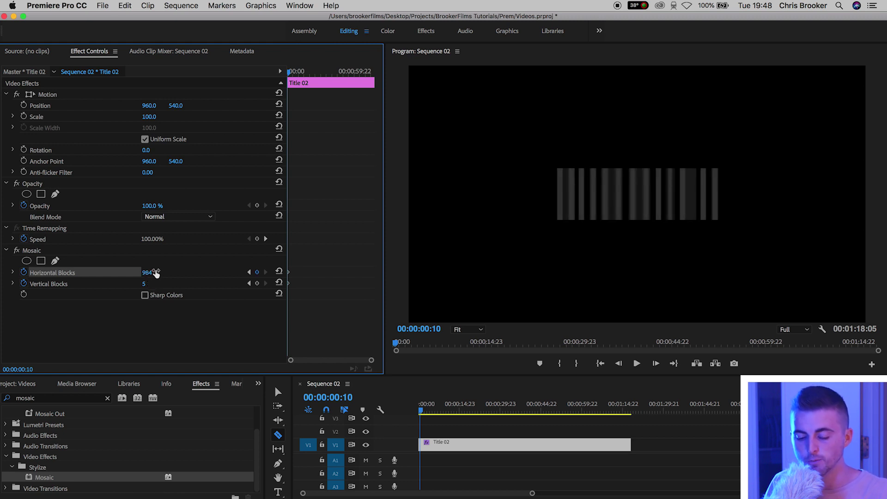
{"action": "left_click_drag", "start_coordinate": [147, 283], "coordinate": [291, 283]}
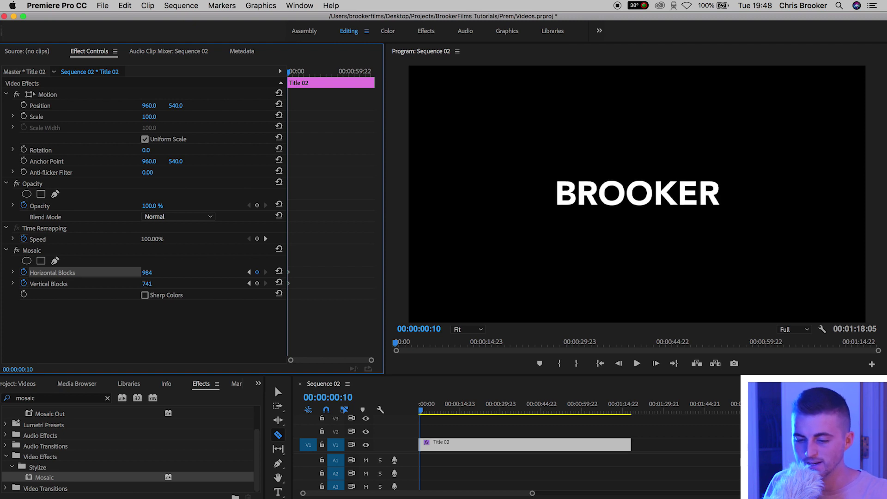
{"action": "left_click", "coordinate": [292, 72]}
{"action": "key", "text": "space"}
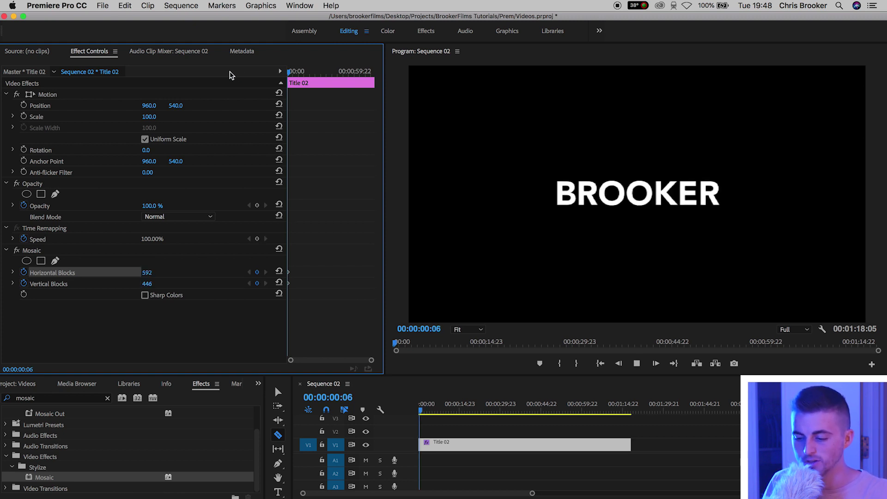
{"action": "key", "text": "space"}
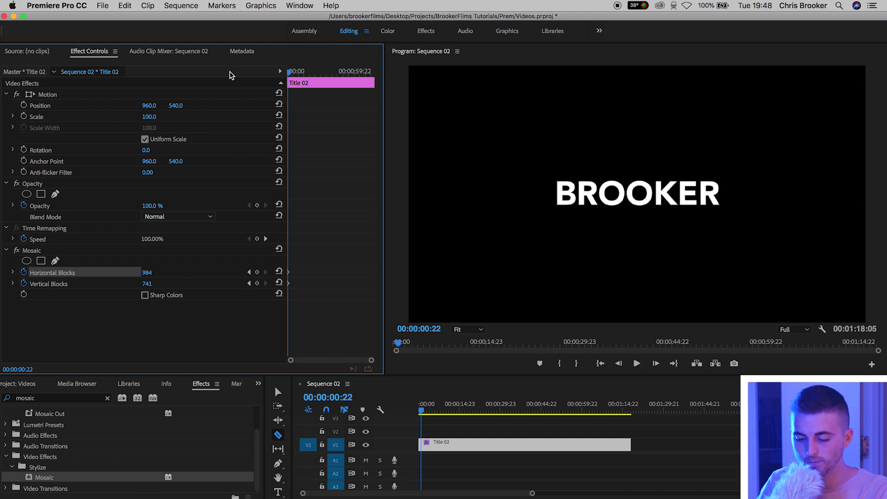
{"action": "left_click", "coordinate": [331, 298]}
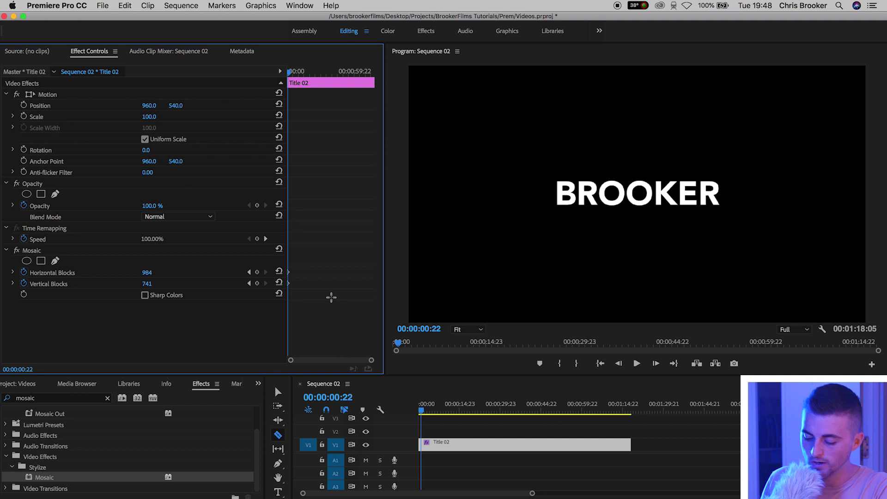
- Select both end Mosaic keyframes and preview to find the two-second mark
{"action": "key", "text": "="}
{"action": "key", "text": "="}
{"action": "key", "text": "="}
{"action": "key", "text": "="}
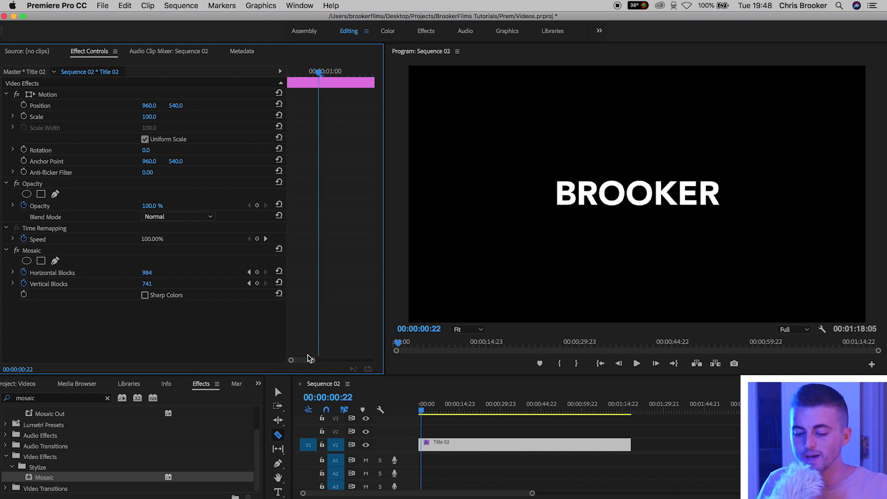
{"action": "key", "text": "minus"}
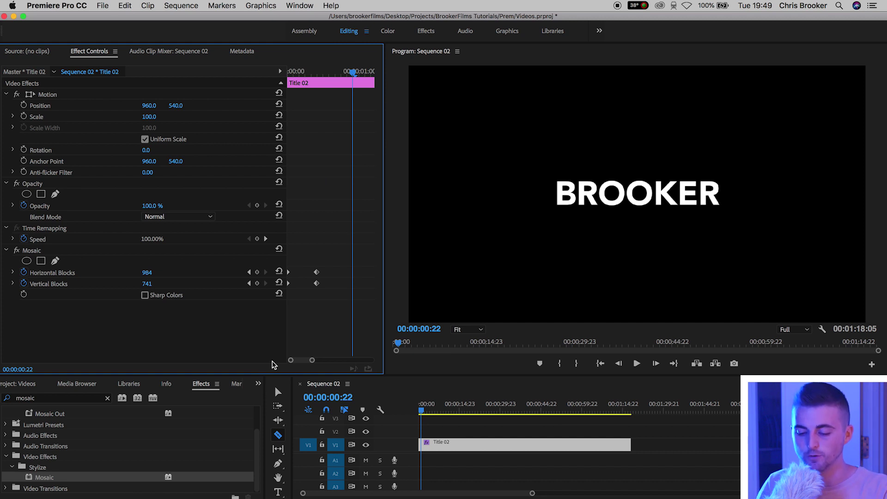
{"action": "key", "text": "minus"}
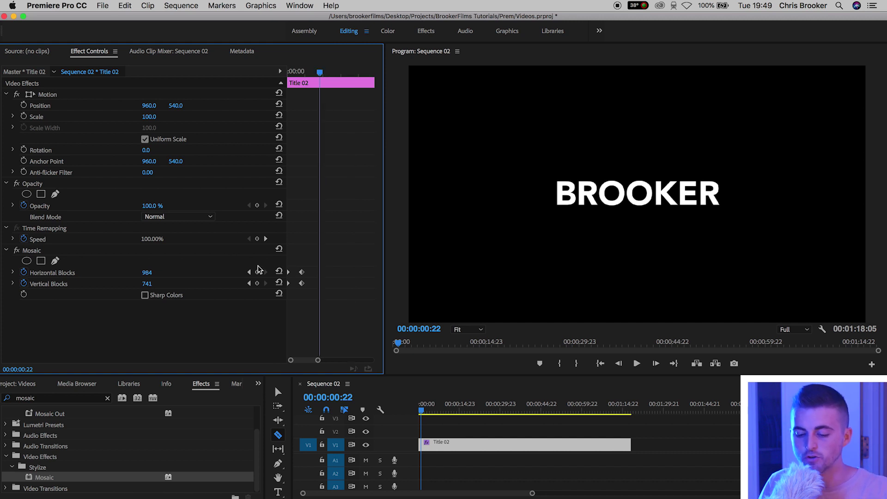
{"action": "left_click_drag", "start_coordinate": [295, 268], "coordinate": [332, 286]}
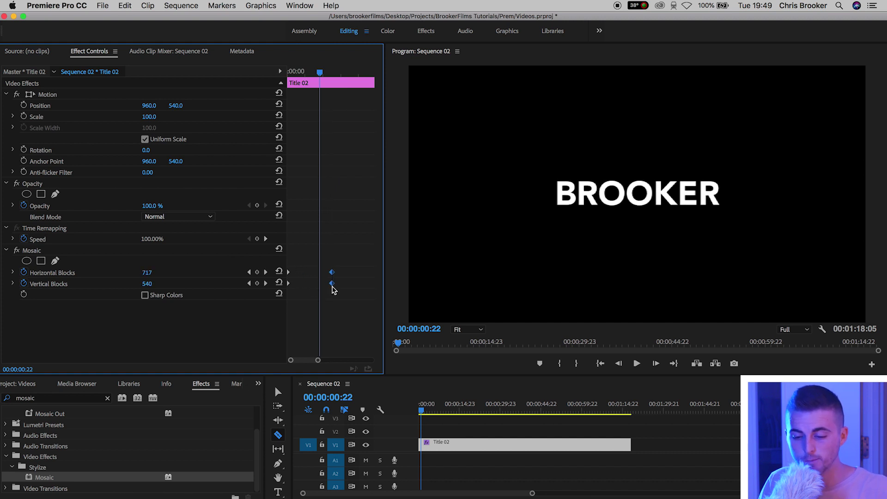
{"action": "left_click_drag", "start_coordinate": [318, 72], "coordinate": [214, 79]}
{"action": "key", "text": "space"}
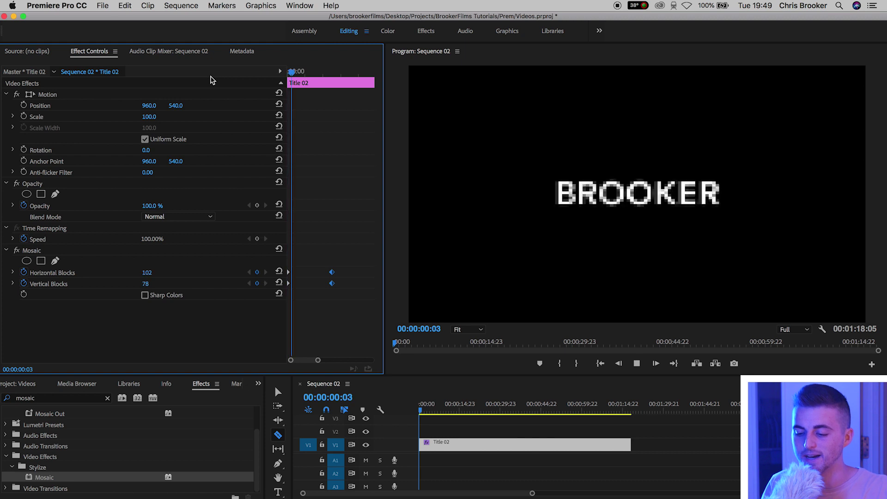
{"action": "key", "text": "Home"}
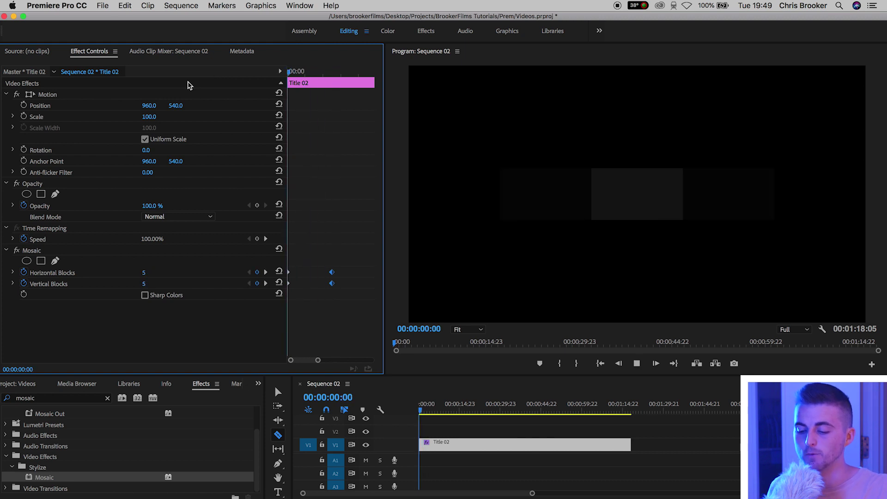
{"action": "key", "text": "space"}
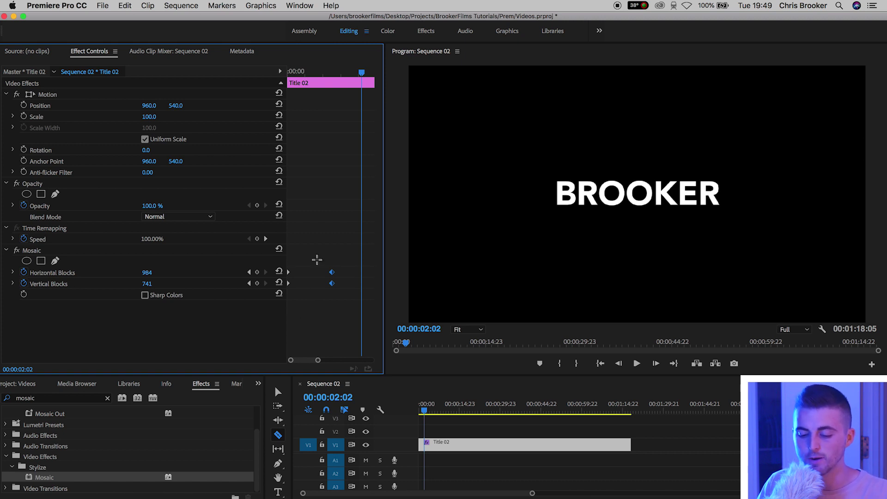
- Move the end Mosaic keyframes to 00:00:02:02 and preview the slower reveal
{"action": "left_click_drag", "start_coordinate": [331, 284], "coordinate": [361, 285]}
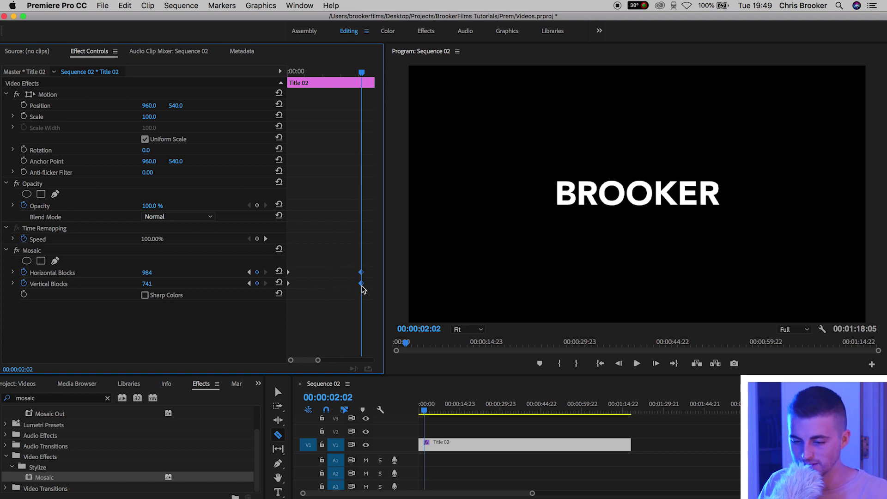
{"action": "key", "text": "Home"}
{"action": "key", "text": "space"}
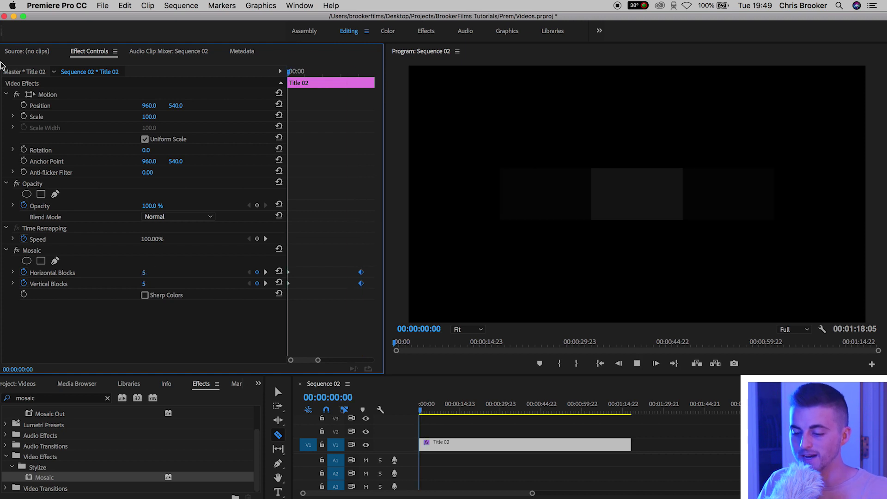
{"action": "key", "text": "space"}
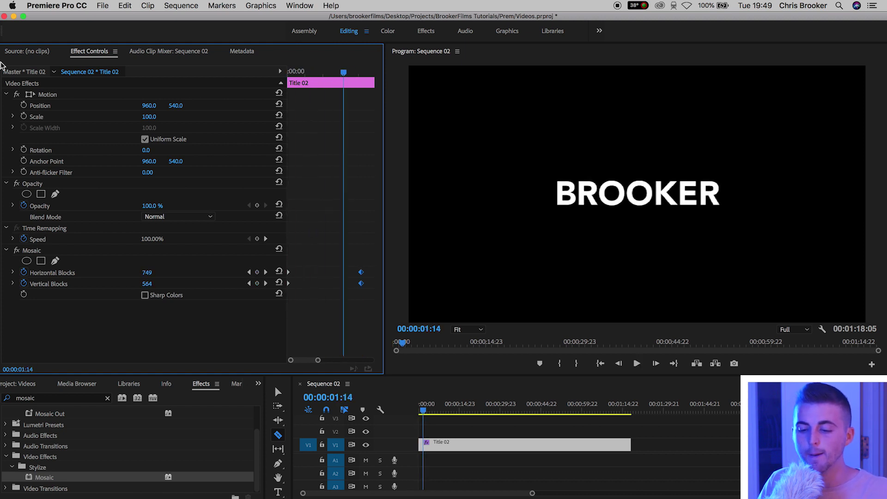
{"action": "key", "text": "Home"}
{"action": "key", "text": "space"}
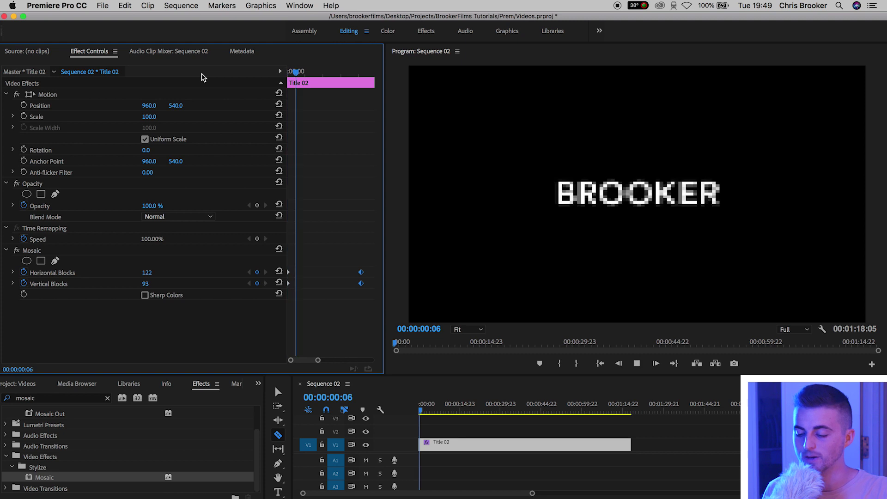
{"action": "key", "text": "space"}
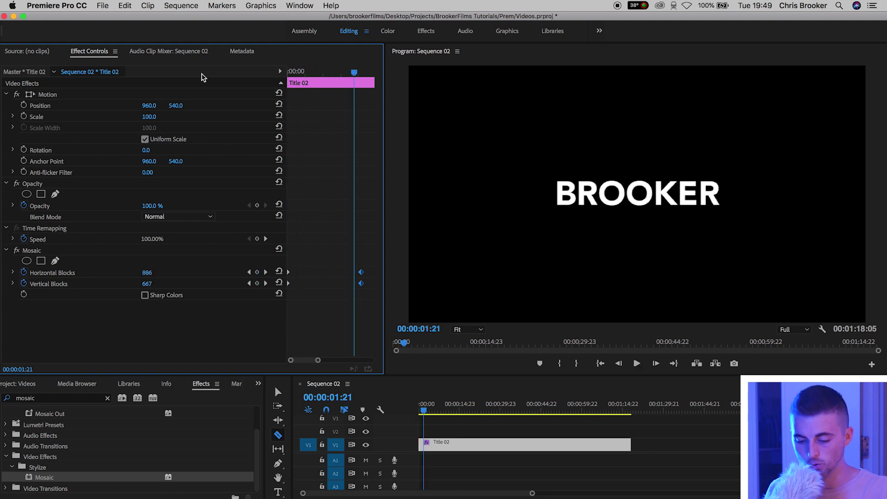
{"action": "key", "text": "space"}
{"action": "key", "text": "space"}
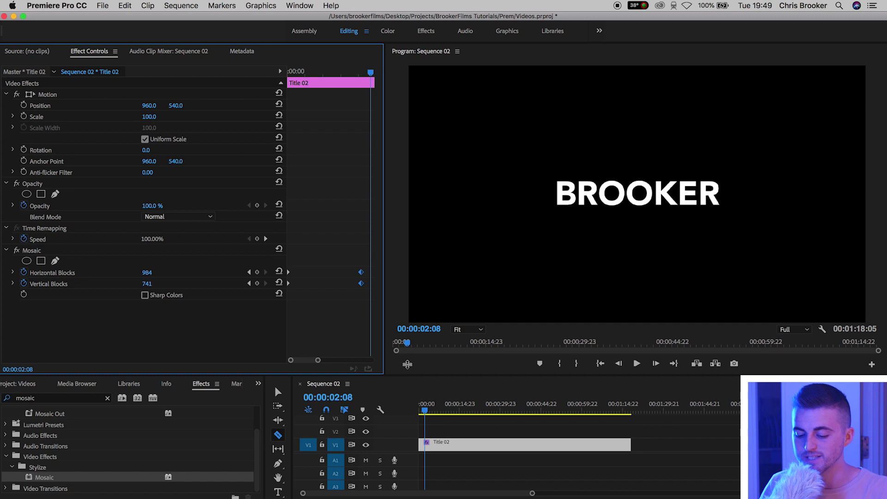
- Duplicate Title 02 onto V2 and the copy onto V3
{"action": "left_click_drag", "start_coordinate": [408, 377], "coordinate": [409, 354]}
{"action": "key", "text": "v"}
{"action": "left_click", "coordinate": [445, 444]}
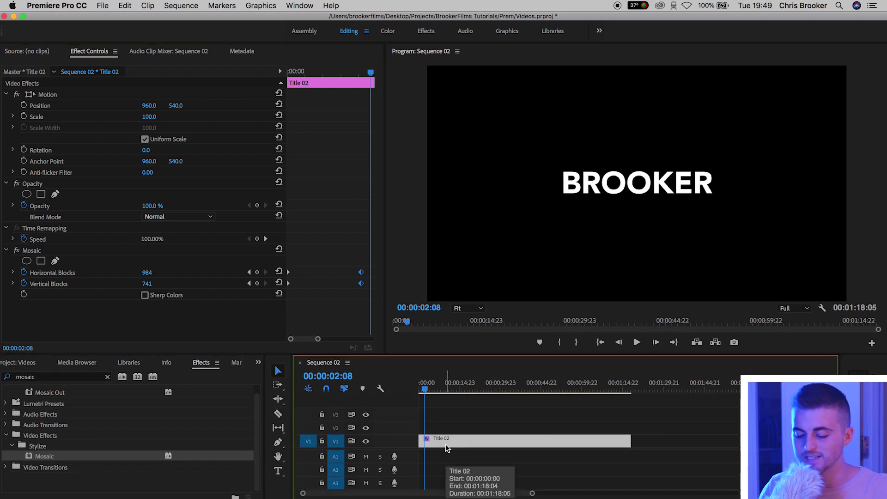
{"action": "left_click_drag", "start_coordinate": [438, 443], "coordinate": [436, 431]}
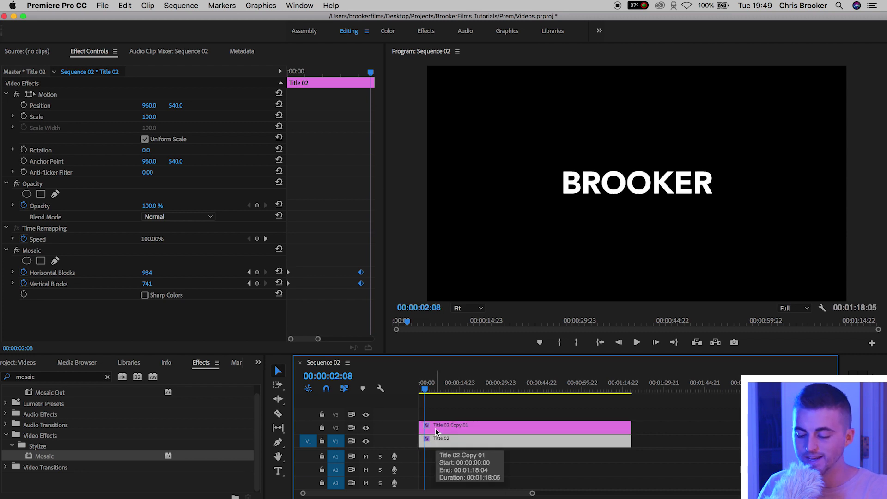
{"action": "left_click", "coordinate": [444, 427]}
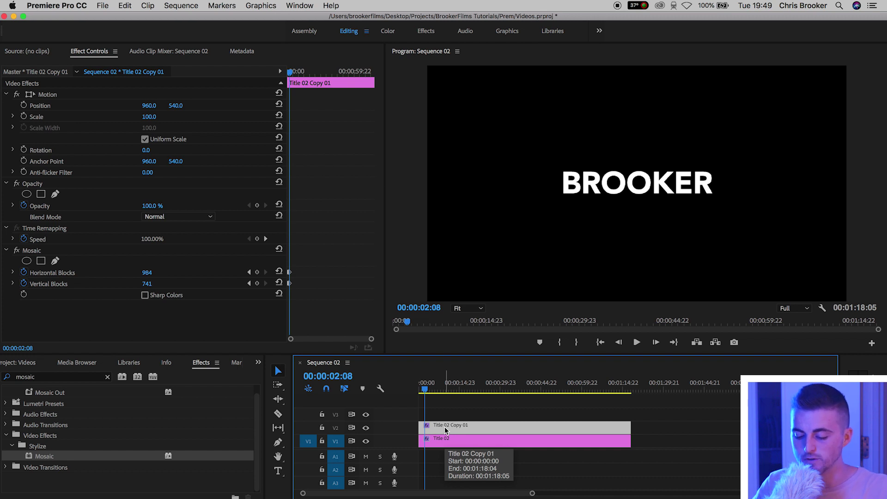
{"action": "left_click_drag", "start_coordinate": [445, 426], "coordinate": [445, 417]}
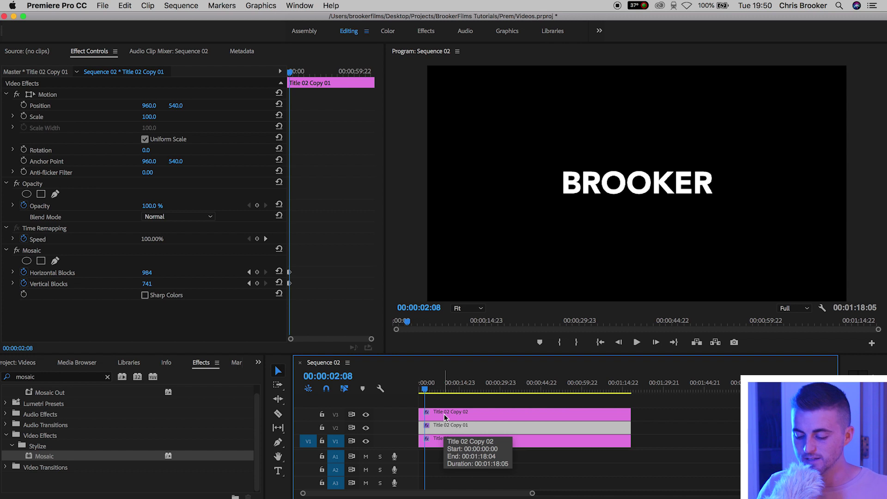
- Select all three title clips and search the effects for 'rgb'
{"action": "left_click_drag", "start_coordinate": [664, 422], "coordinate": [508, 468]}
{"action": "left_click", "coordinate": [71, 377]}
{"action": "double_click", "coordinate": [71, 377]}
{"action": "type", "text": "rgb"}
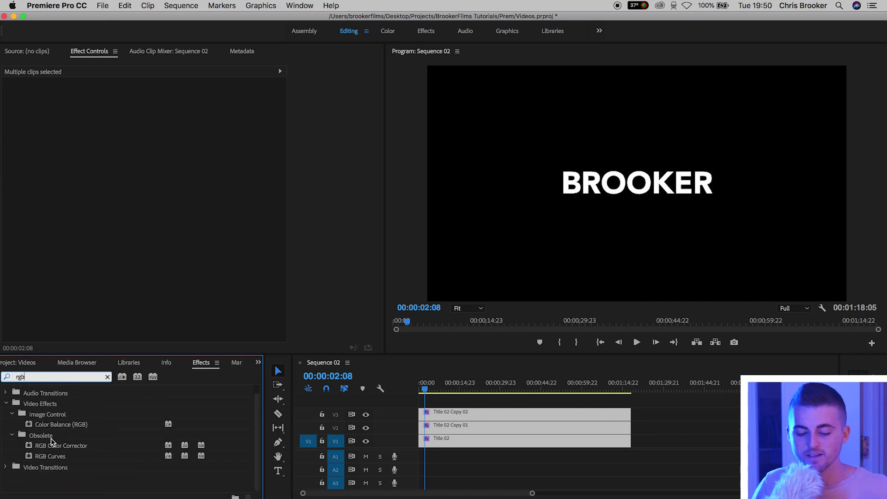
- Apply Color Balance (RGB) to all three titles and set Copy 02's Green and Blue to 0
{"action": "left_click", "coordinate": [66, 428]}
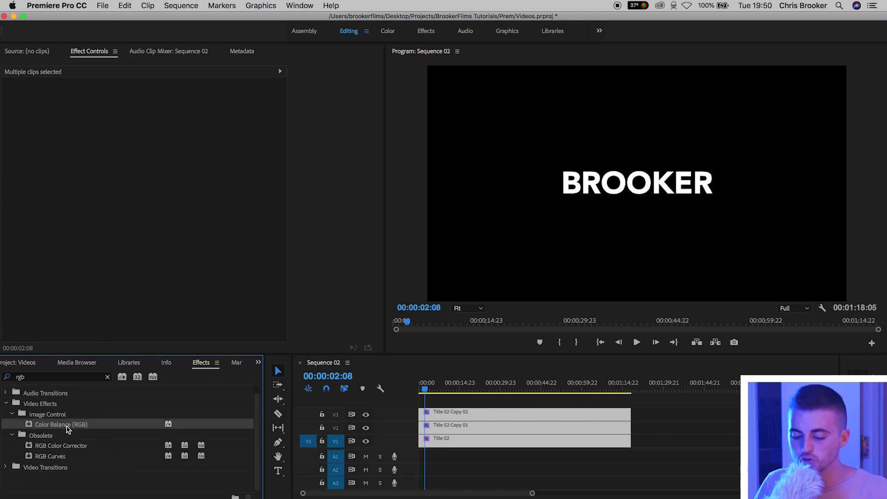
{"action": "left_click_drag", "start_coordinate": [66, 428], "coordinate": [453, 419]}
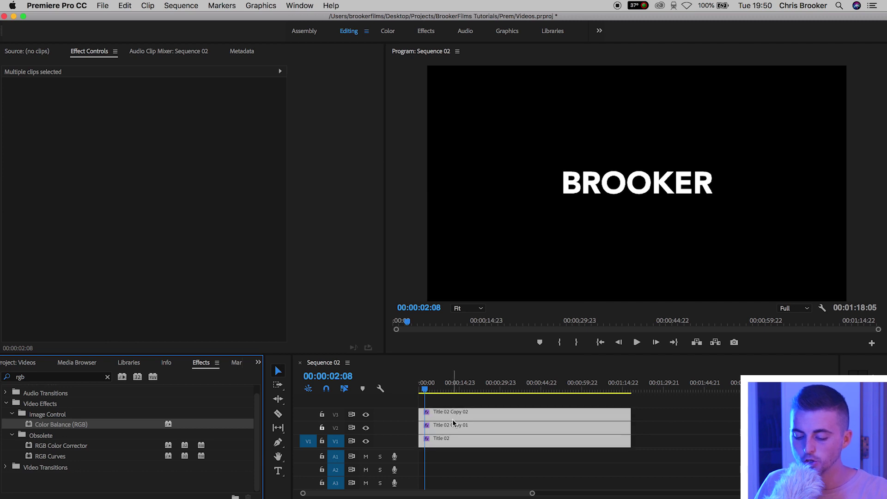
{"action": "left_click", "coordinate": [467, 401]}
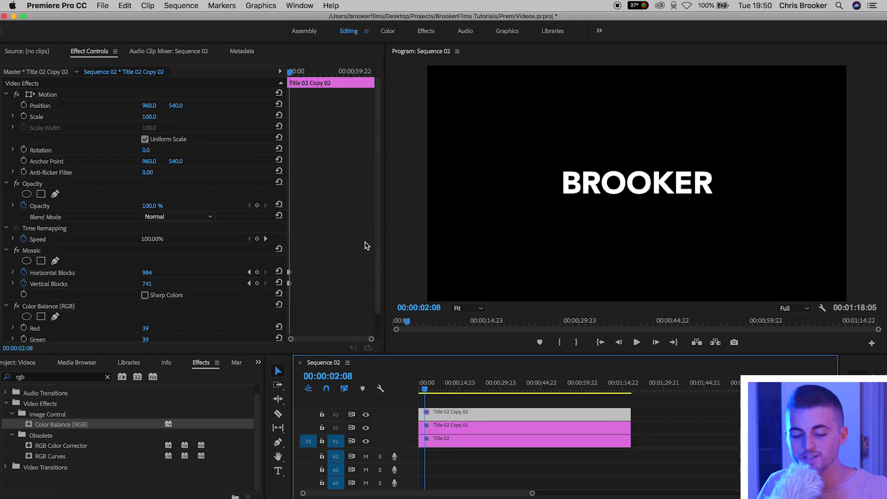
{"action": "scroll", "coordinate": [337, 259], "scroll_direction": "down", "scroll_amount": 2}
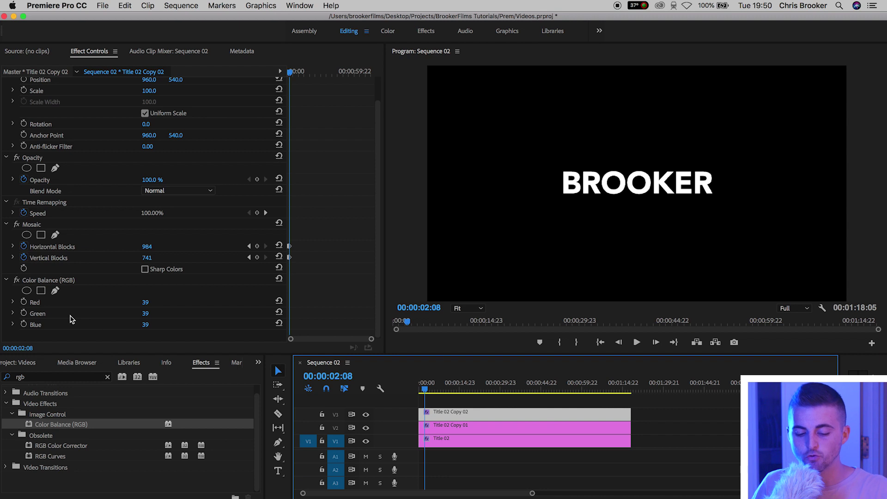
{"action": "left_click", "coordinate": [156, 313]}
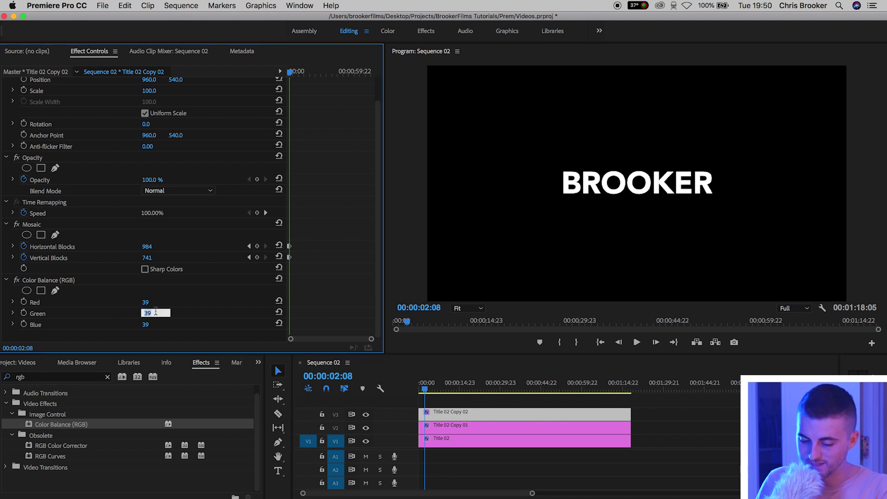
{"action": "type", "text": "0"}
{"action": "left_click", "coordinate": [153, 325]}
{"action": "type", "text": "0"}
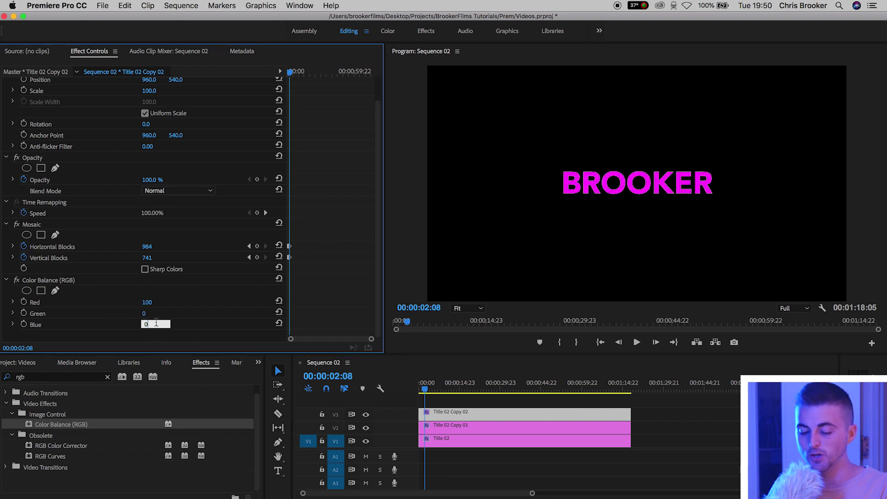
- Make Title 02 Copy 01 green only by setting its other two channels to 0
{"action": "left_click", "coordinate": [468, 428]}
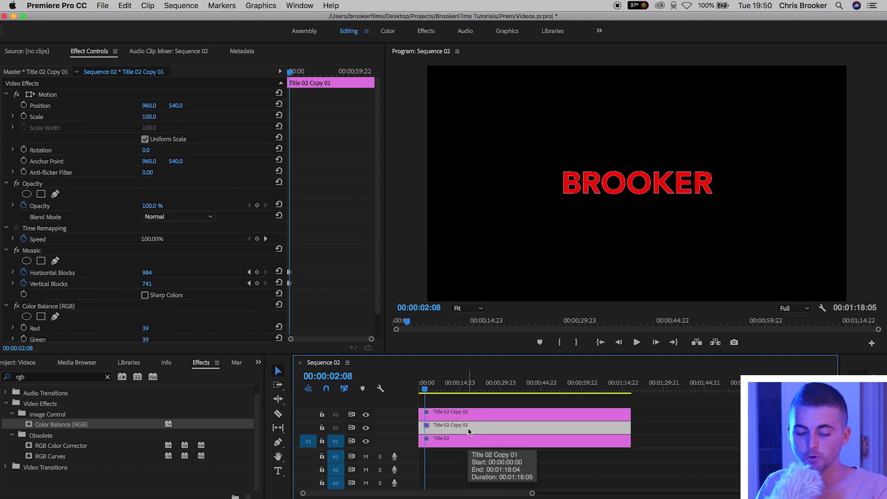
{"action": "scroll", "coordinate": [347, 292], "scroll_direction": "down", "scroll_amount": 2}
{"action": "left_click", "coordinate": [145, 302]}
{"action": "type", "text": "0"}
{"action": "left_click", "coordinate": [155, 324]}
{"action": "type", "text": "0"}
{"action": "key", "text": "Return"}
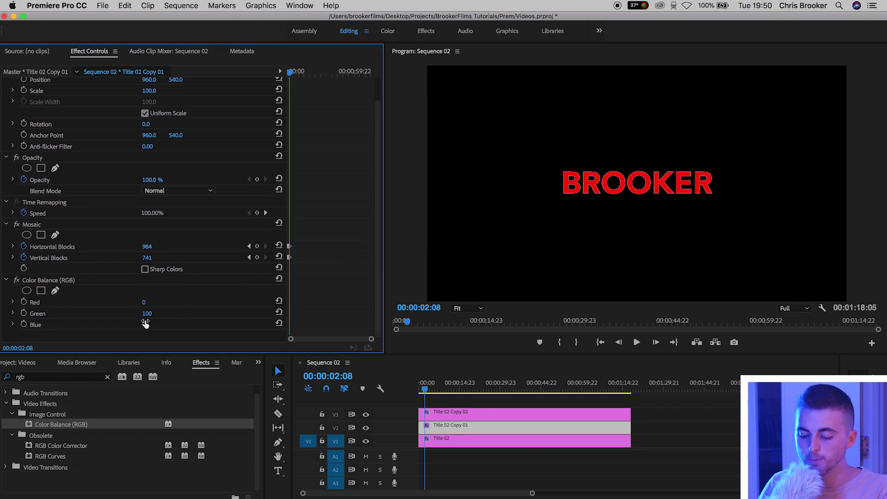
- Make Title 02 blue only by setting its Red and Green values to 0
{"action": "left_click", "coordinate": [464, 439]}
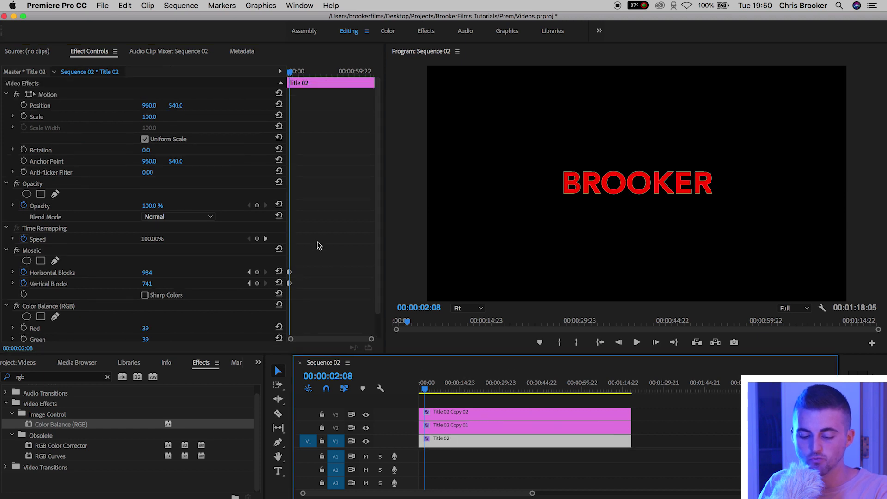
{"action": "scroll", "coordinate": [319, 246], "scroll_direction": "down", "scroll_amount": 2}
{"action": "left_click", "coordinate": [146, 302]}
{"action": "type", "text": "0"}
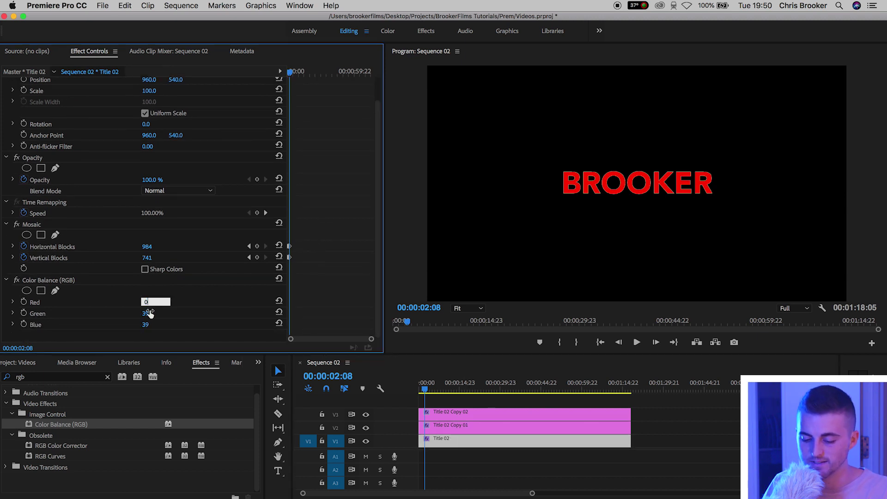
{"action": "left_click", "coordinate": [147, 313]}
{"action": "type", "text": "0"}
{"action": "key", "text": "Return"}
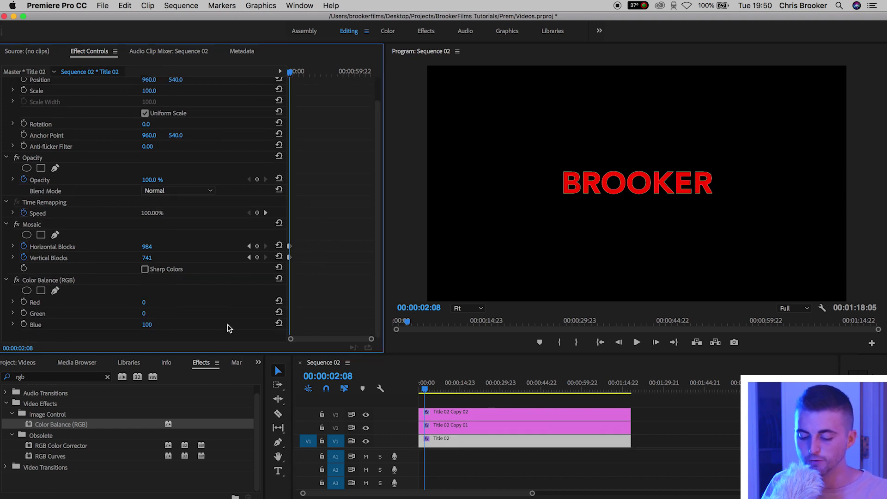
- Check the colour balance settings on each title clip, ending on Copy 02
{"action": "left_click", "coordinate": [450, 412]}
{"action": "scroll", "coordinate": [316, 201], "scroll_direction": "down", "scroll_amount": 2}
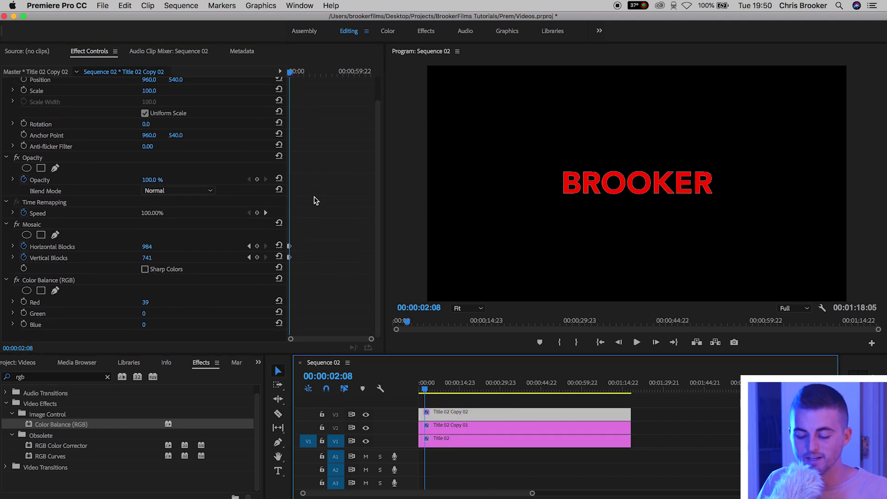
{"action": "left_click", "coordinate": [445, 425]}
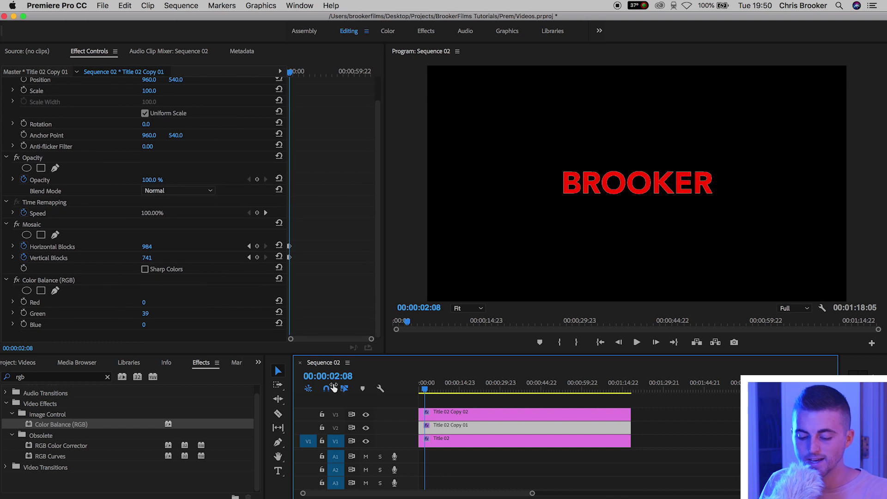
{"action": "left_click", "coordinate": [456, 441]}
{"action": "scroll", "coordinate": [323, 268], "scroll_direction": "down", "scroll_amount": 2}
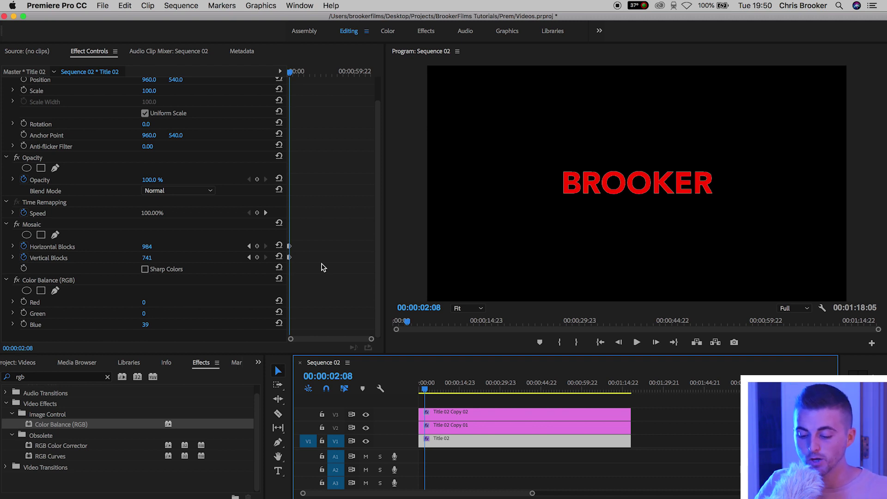
{"action": "left_click", "coordinate": [473, 412]}
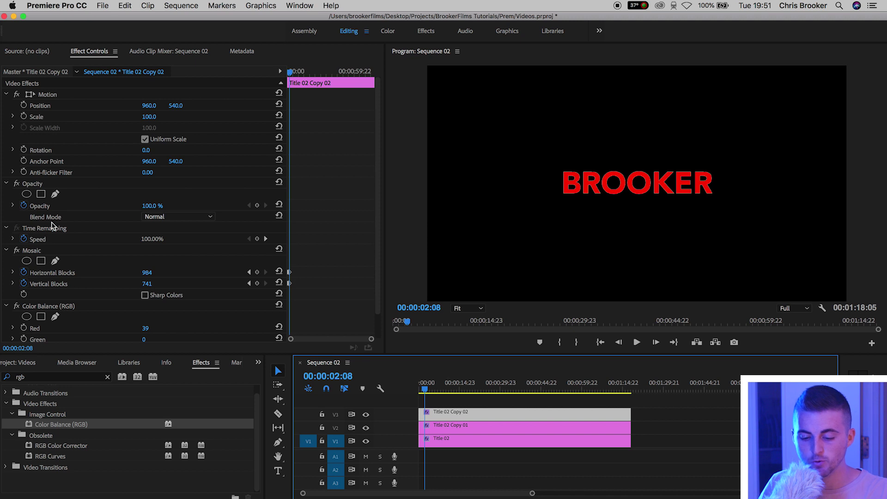
- Set both title copies' blend mode to Screen and return the playhead to 00:00:00:00
{"action": "left_click", "coordinate": [167, 217]}
{"action": "left_click", "coordinate": [165, 303]}
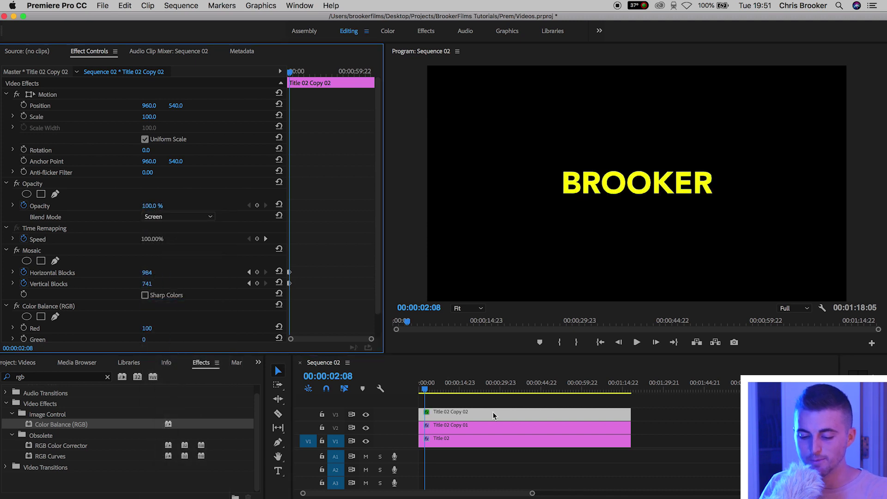
{"action": "left_click", "coordinate": [474, 426]}
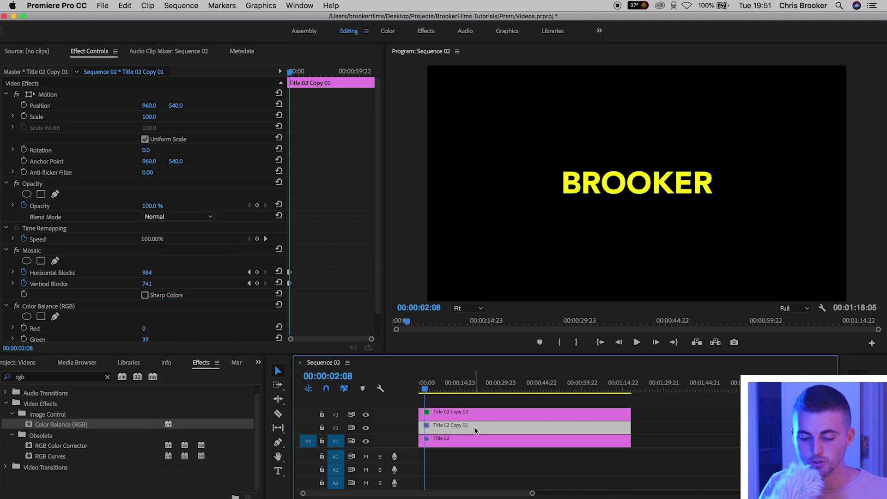
{"action": "left_click", "coordinate": [171, 217]}
{"action": "left_click", "coordinate": [164, 304]}
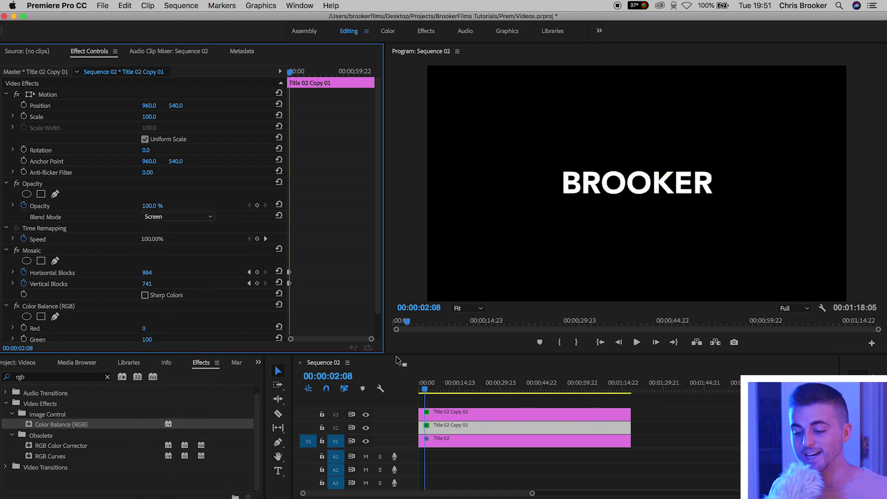
{"action": "left_click", "coordinate": [423, 411]}
{"action": "key", "text": "equal"}
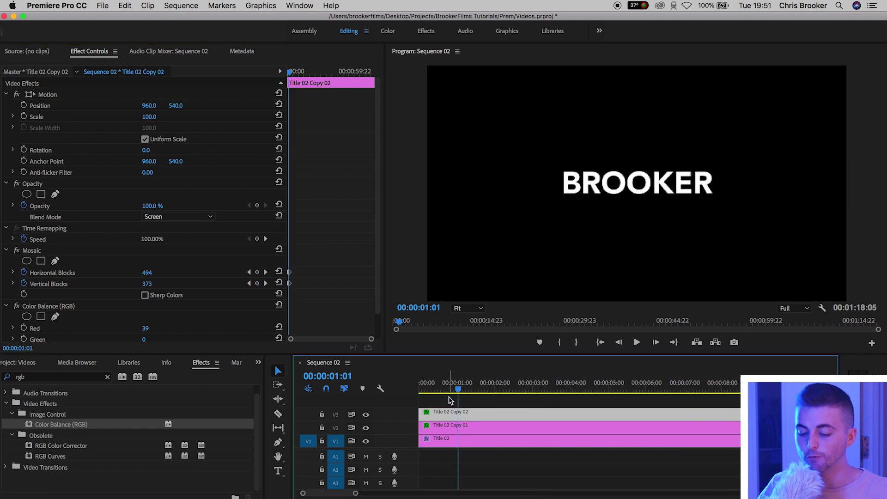
{"action": "left_click_drag", "start_coordinate": [453, 392], "coordinate": [420, 390]}
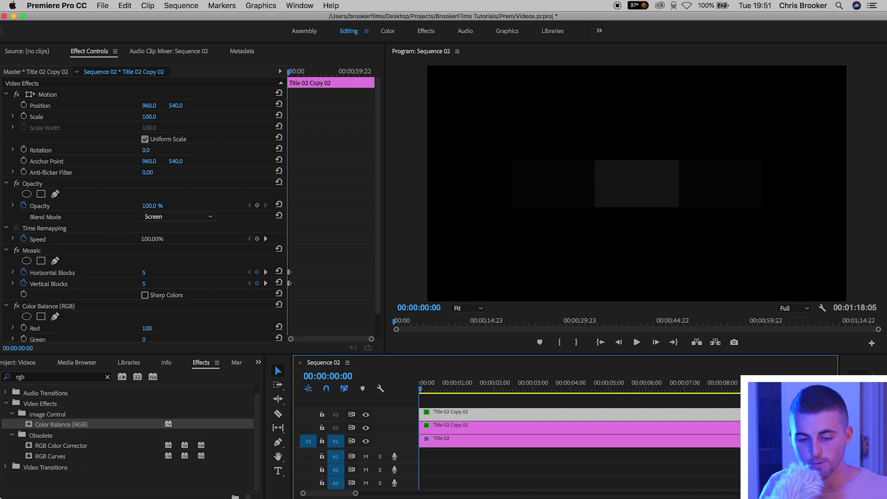
- Keyframe Copy 02's Scale at 100% at one second and enlarge it on the first frame
{"action": "left_click", "coordinate": [24, 117]}
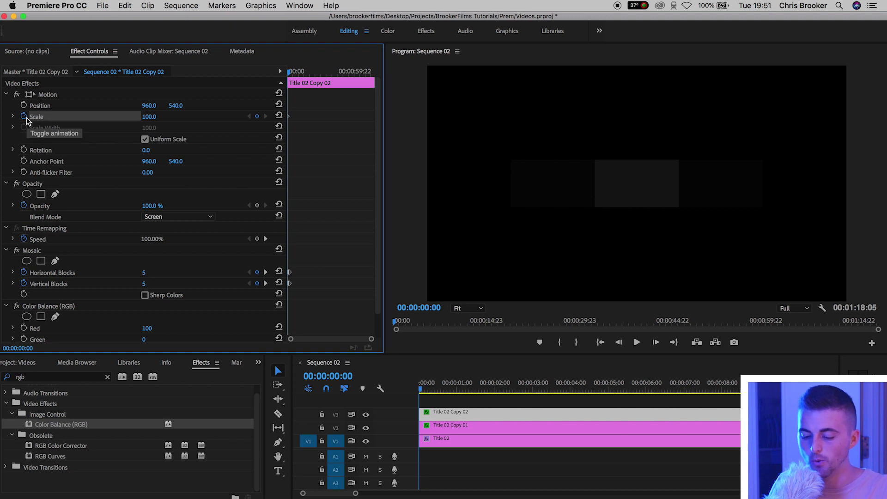
{"action": "key", "text": "space"}
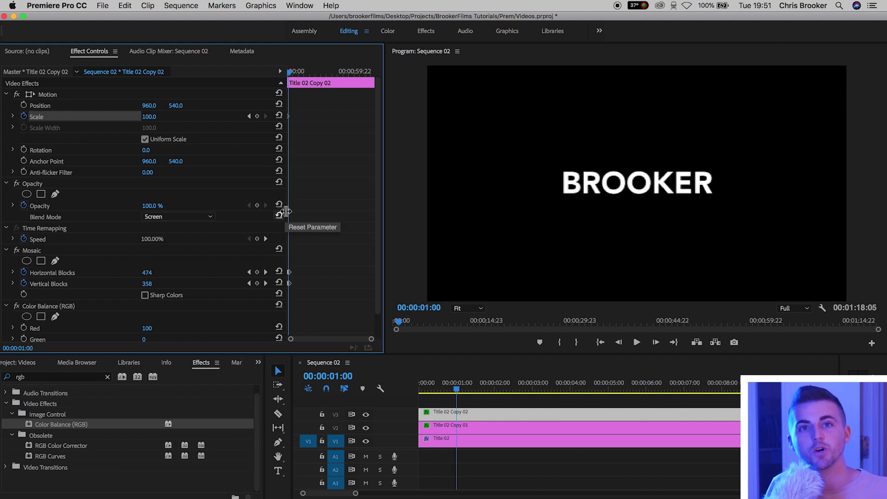
{"action": "left_click", "coordinate": [258, 117]}
{"action": "left_click", "coordinate": [290, 72]}
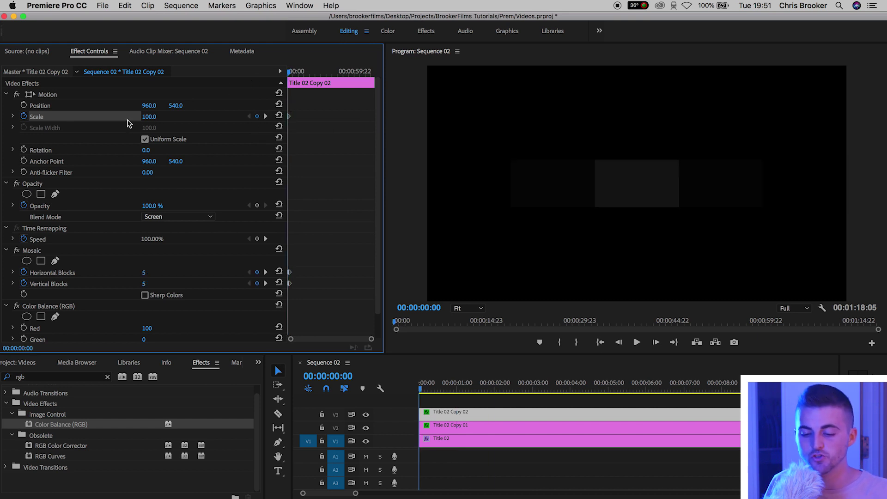
{"action": "left_click_drag", "start_coordinate": [148, 117], "coordinate": [166, 117]}
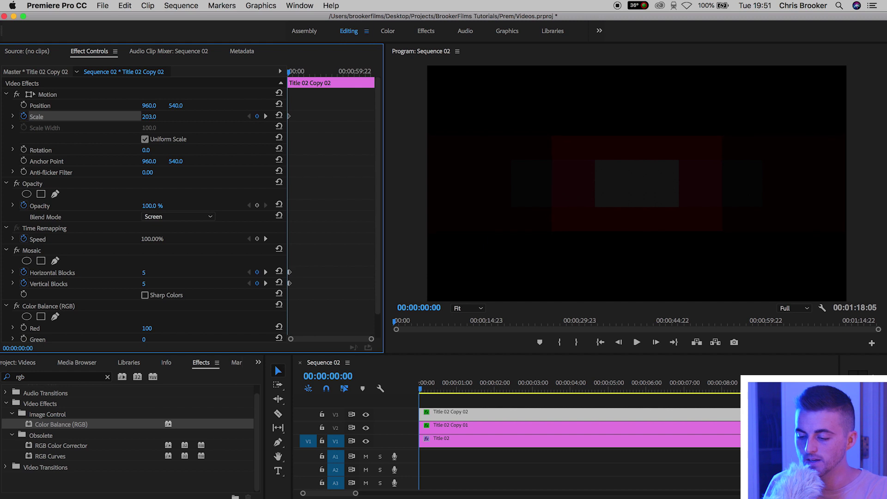
- Move the 100% Scale keyframe earlier to frame 11 and preview
{"action": "key", "text": "space"}
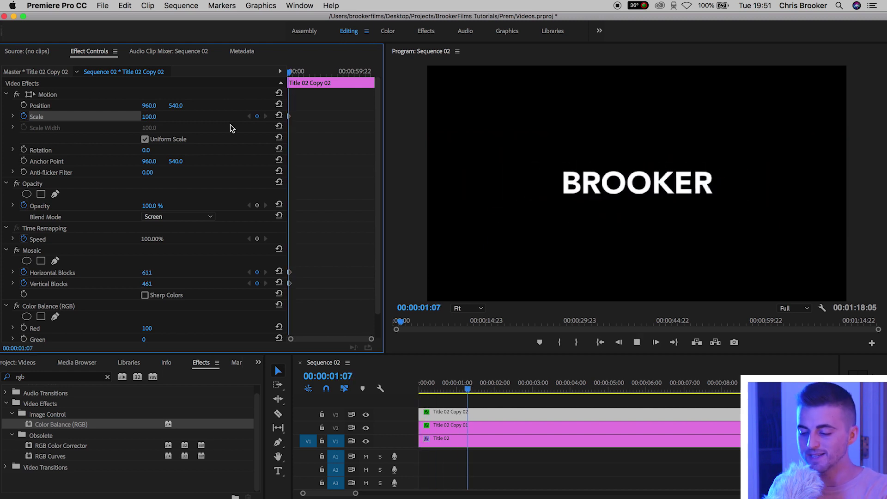
{"action": "key", "text": "space"}
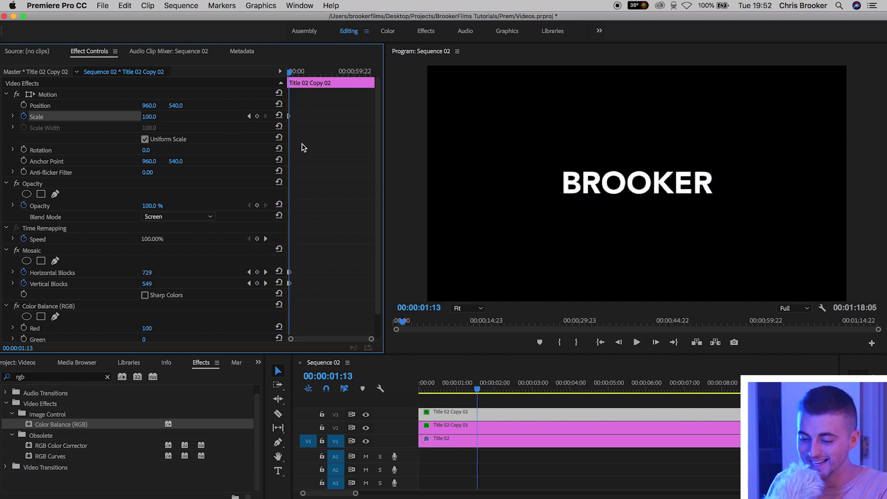
{"action": "key", "text": "="}
{"action": "left_click_drag", "start_coordinate": [309, 76], "coordinate": [239, 77]}
{"action": "key", "text": "="}
{"action": "left_click_drag", "start_coordinate": [322, 116], "coordinate": [305, 120]}
{"action": "key", "text": "space"}
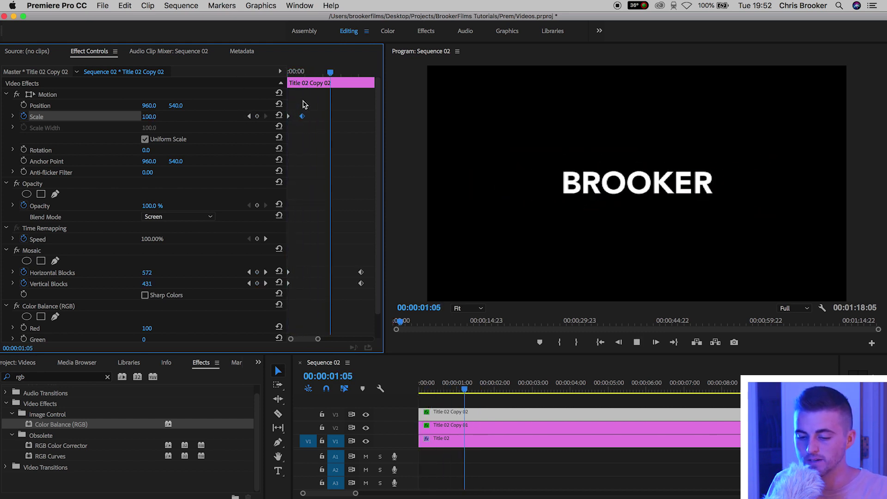
- Reduce the starting scale enlargement and preview the revised animation
{"action": "left_click_drag", "start_coordinate": [302, 71], "coordinate": [258, 75]}
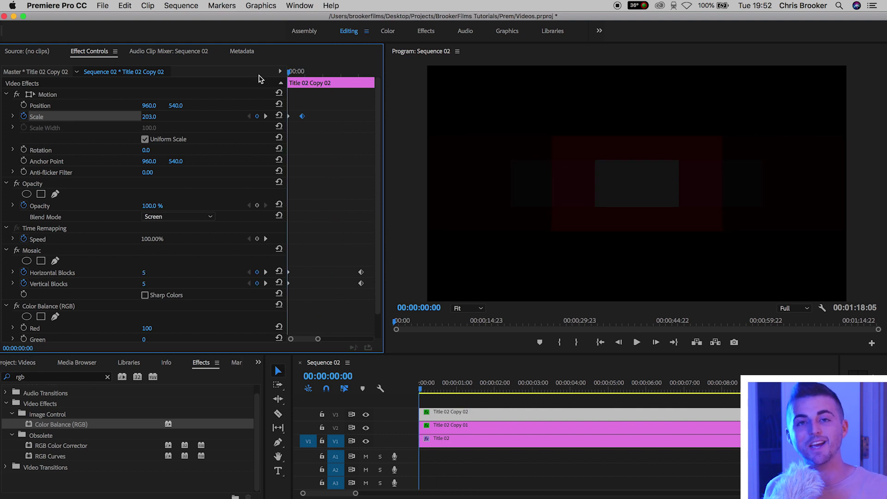
{"action": "left_click_drag", "start_coordinate": [149, 116], "coordinate": [142, 116]}
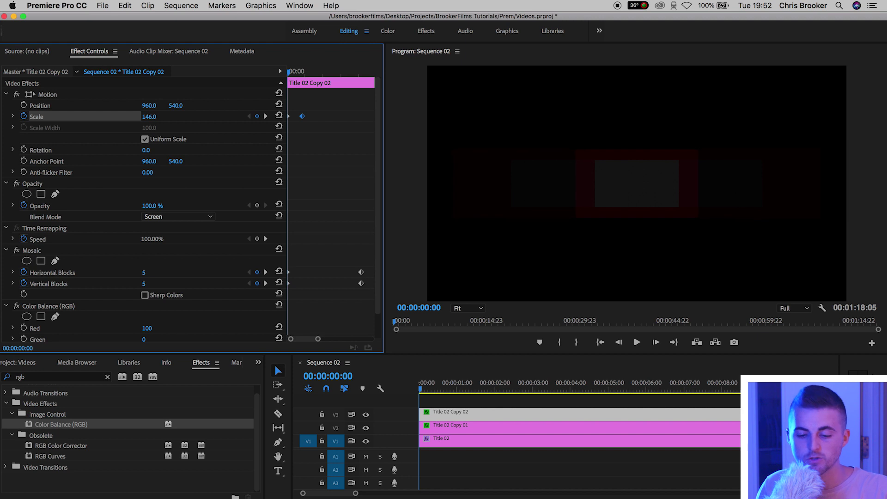
{"action": "key", "text": "space"}
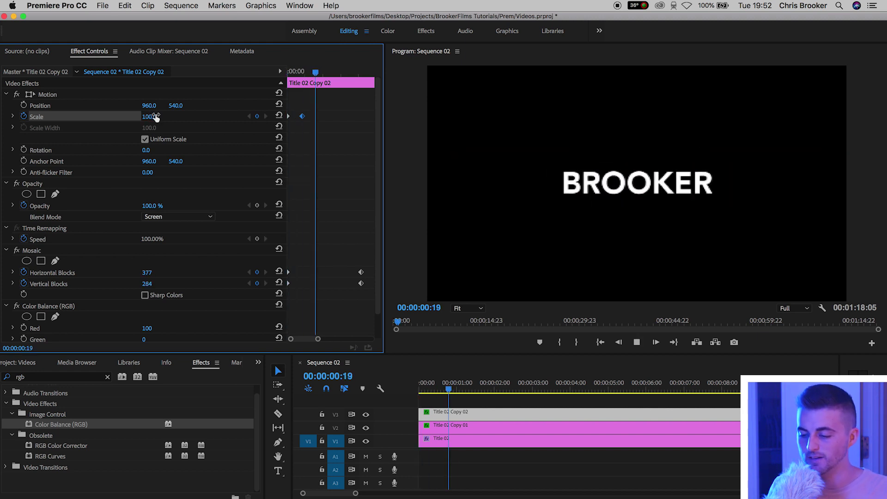
{"action": "key", "text": "Home"}
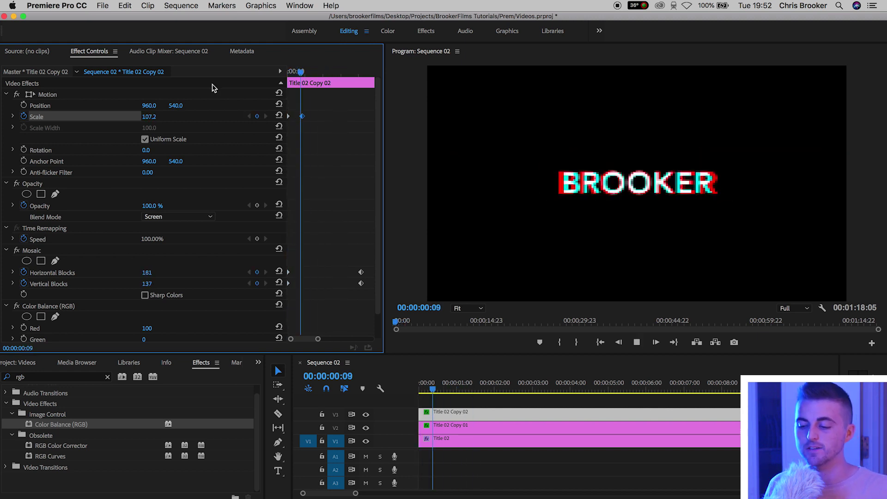
{"action": "key", "text": "space"}
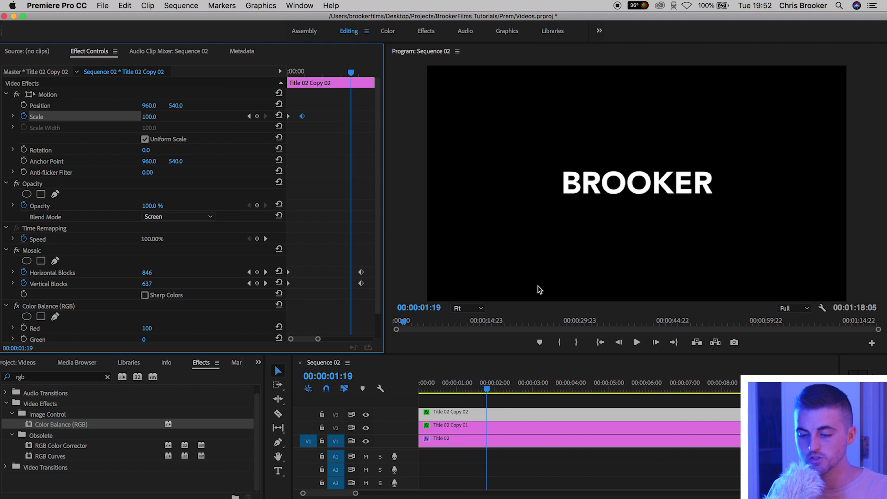
{"action": "left_click", "coordinate": [465, 432]}
- Keyframe Copy 01's Position at frame 12, then offset X to 980 and about 940 on earlier frames
{"action": "key", "text": "Home"}
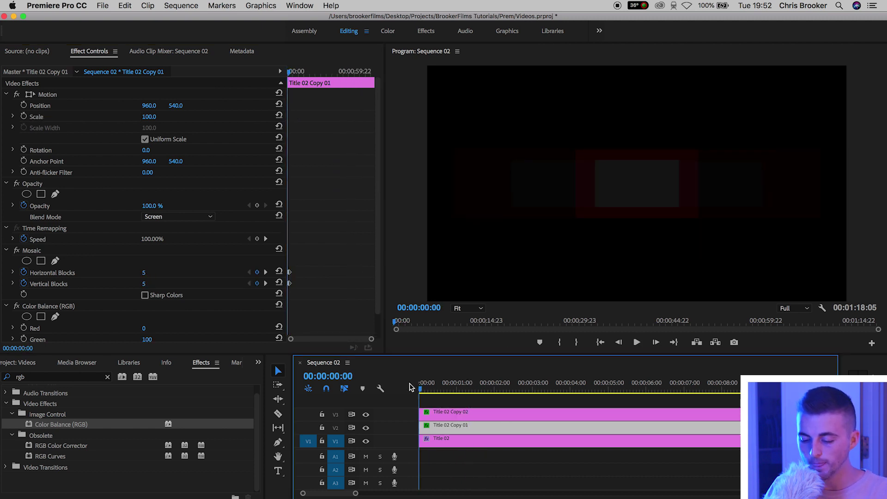
{"action": "left_click_drag", "start_coordinate": [421, 389], "coordinate": [455, 384]}
{"action": "left_click", "coordinate": [23, 106]}
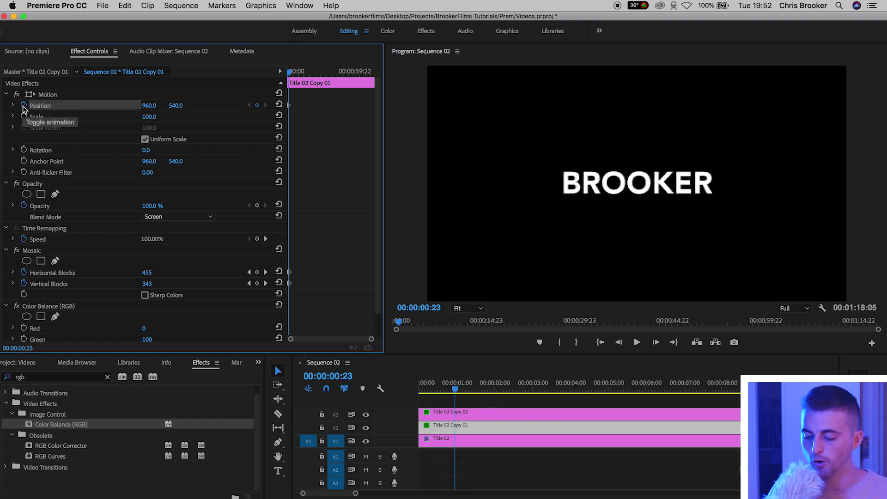
{"action": "key", "text": "Left"}
{"action": "key", "text": "Left"}
{"action": "key", "text": "Left"}
{"action": "key", "text": "Left"}
{"action": "key", "text": "Left"}
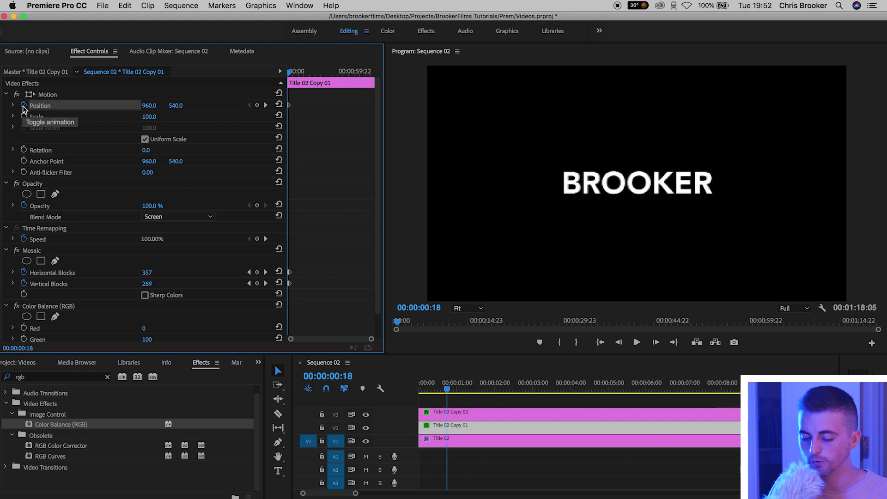
{"action": "left_click_drag", "start_coordinate": [154, 105], "coordinate": [163, 105]}
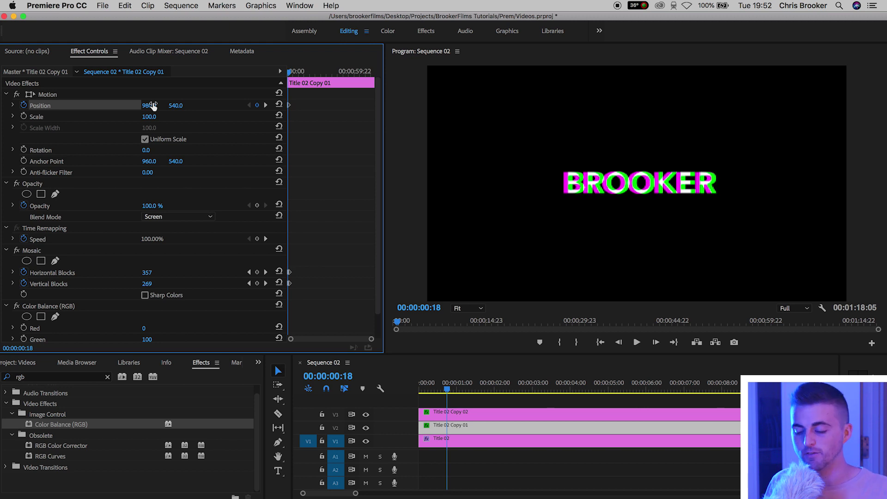
{"action": "key", "text": "Left"}
{"action": "key", "text": "Left"}
{"action": "key", "text": "Left"}
{"action": "key", "text": "Left"}
{"action": "key", "text": "Left"}
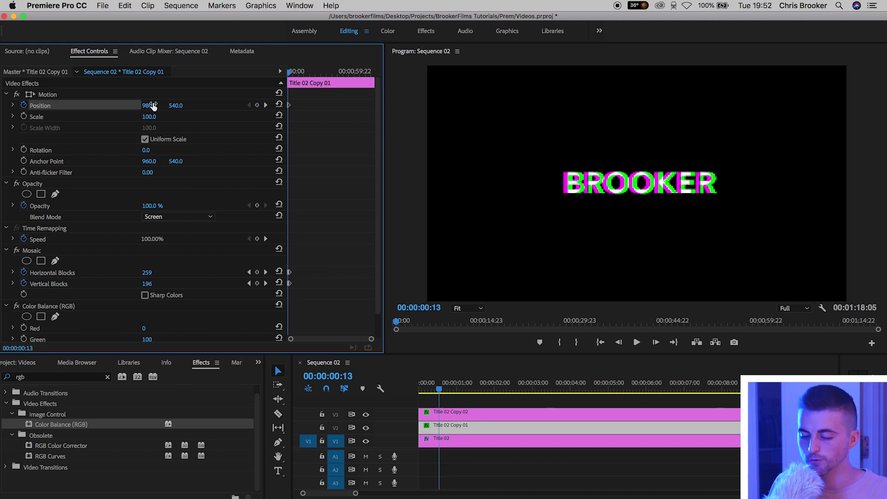
{"action": "left_click_drag", "start_coordinate": [154, 105], "coordinate": [135, 105]}
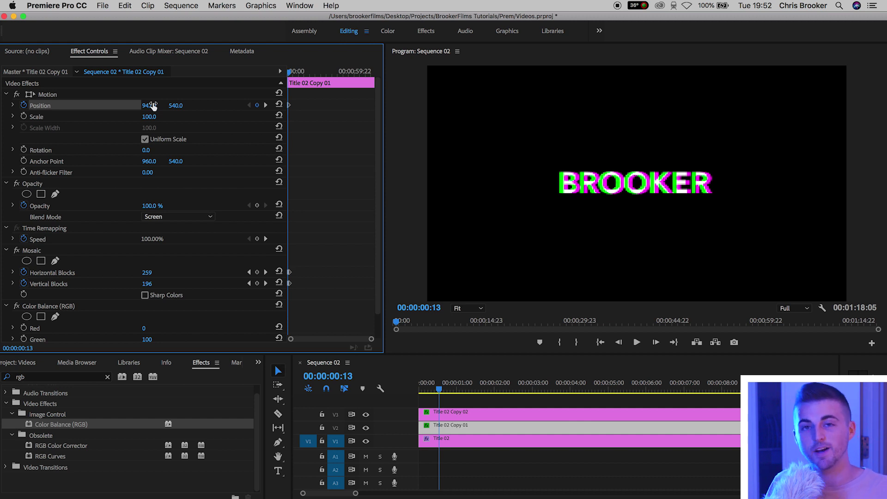
- Reset X to 960, jitter Y to about 570 and 467 on the first frames, then play it
{"action": "key", "text": "Left"}
{"action": "key", "text": "Left"}
{"action": "key", "text": "Left"}
{"action": "key", "text": "Left"}
{"action": "key", "text": "Left"}
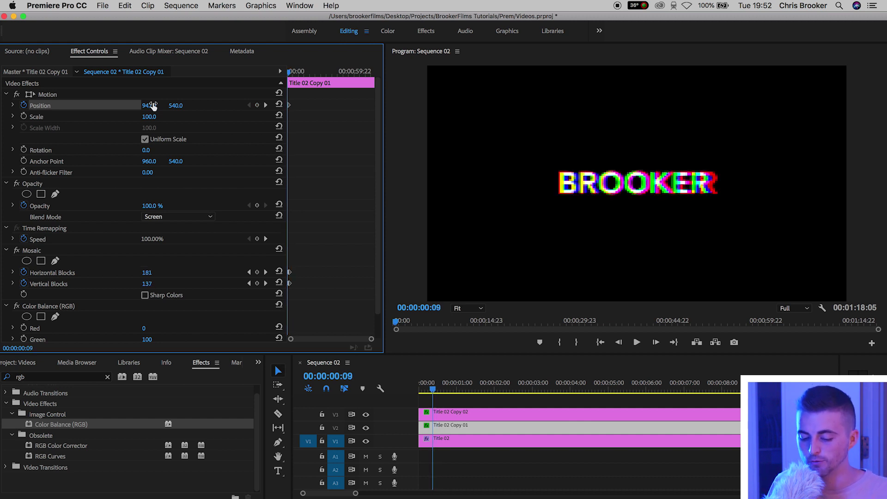
{"action": "left_click_drag", "start_coordinate": [154, 105], "coordinate": [162, 106]}
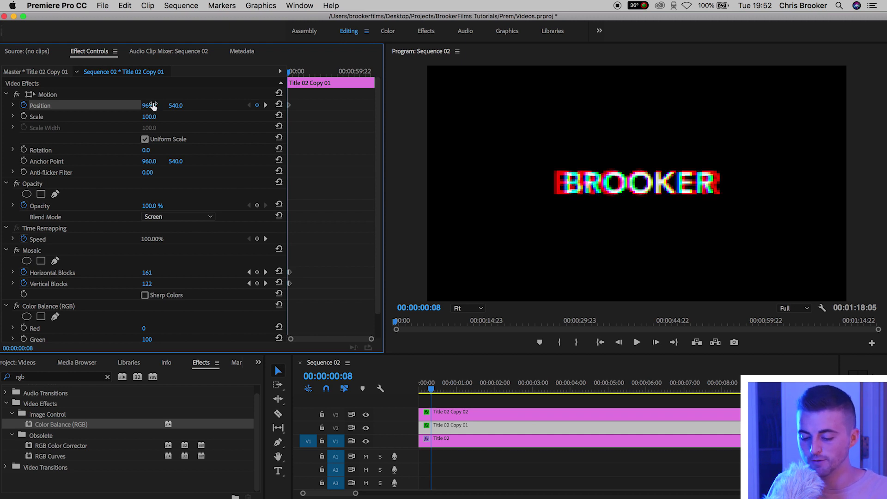
{"action": "key", "text": "Left"}
{"action": "key", "text": "Left"}
{"action": "key", "text": "Left"}
{"action": "key", "text": "Left"}
{"action": "key", "text": "Left"}
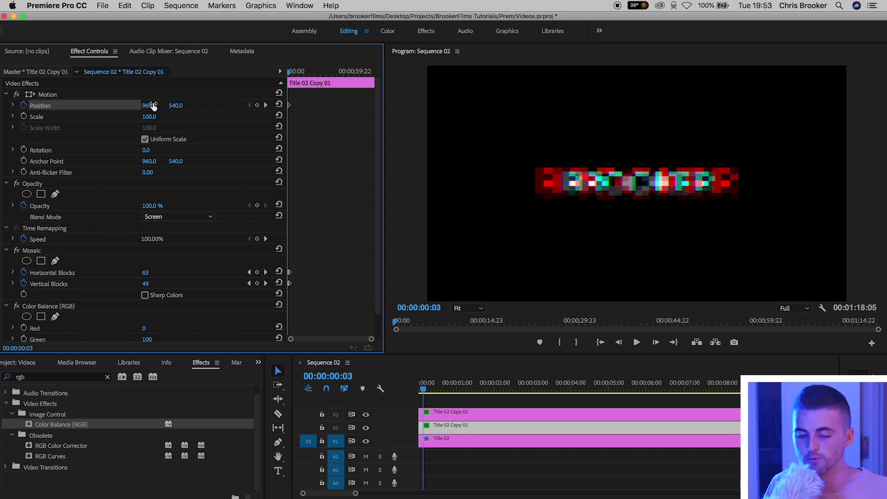
{"action": "left_click_drag", "start_coordinate": [175, 105], "coordinate": [179, 106]}
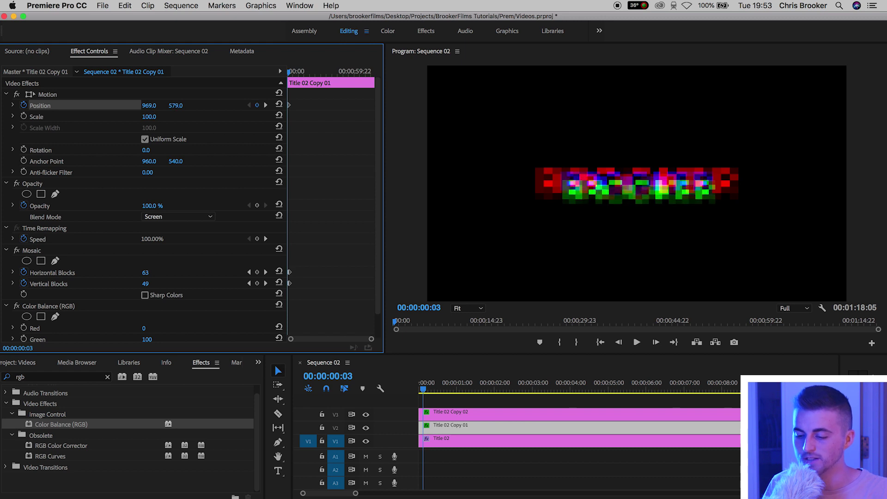
{"action": "key", "text": "Left"}
{"action": "key", "text": "Left"}
{"action": "key", "text": "Left"}
{"action": "left_click_drag", "start_coordinate": [180, 105], "coordinate": [157, 106]}
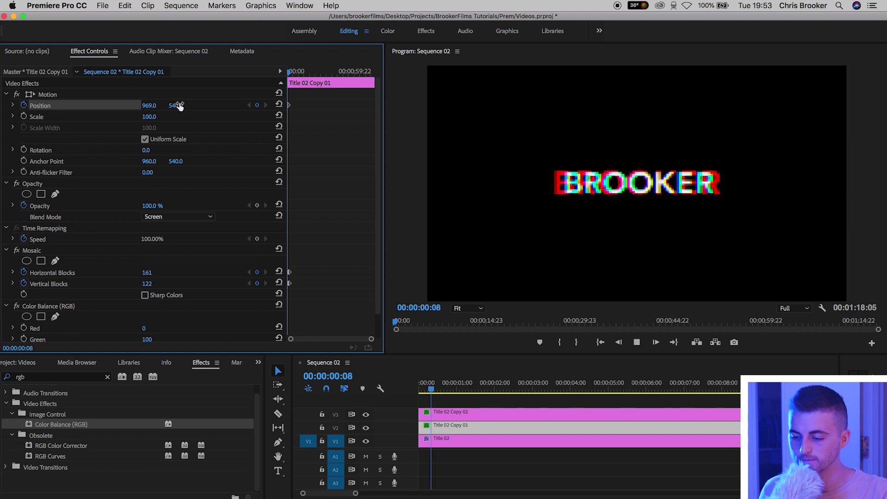
{"action": "key", "text": "space"}
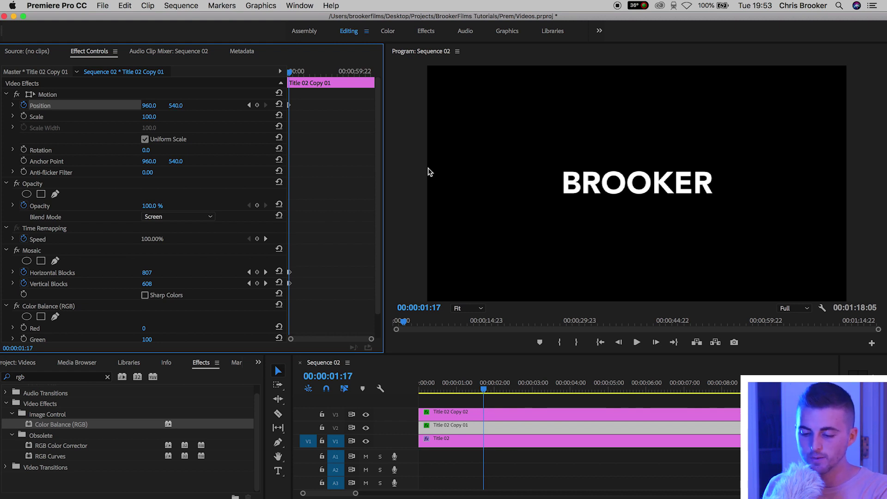
- Pull the copy's Position keyframes earlier so they begin at frame 10
{"action": "left_click", "coordinate": [292, 71]}
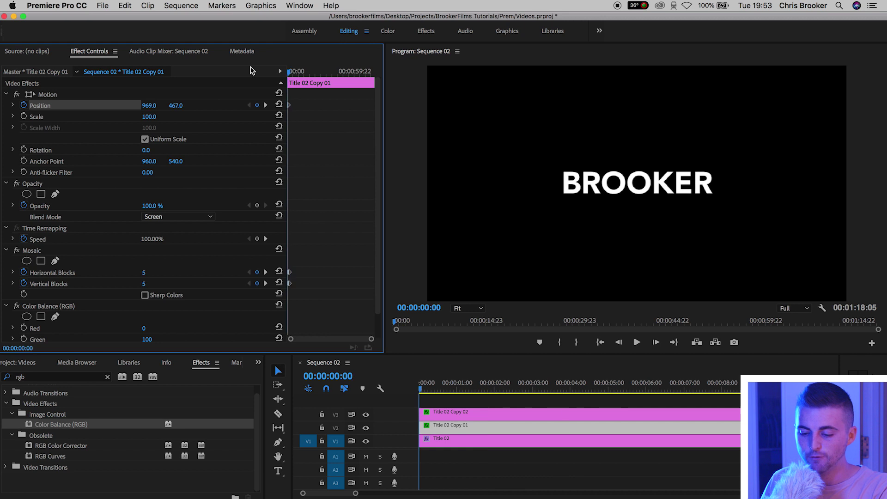
{"action": "scroll", "coordinate": [313, 98], "scroll_direction": "up", "scroll_amount": 5}
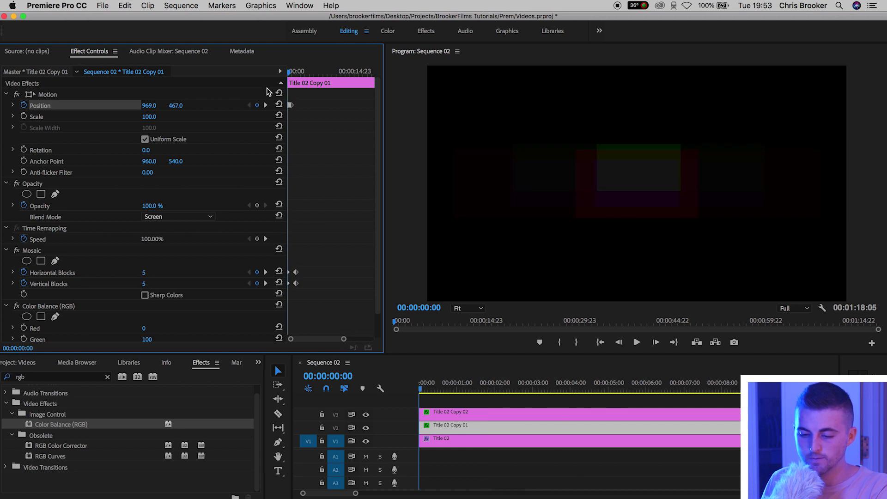
{"action": "left_click_drag", "start_coordinate": [315, 73], "coordinate": [301, 72]}
{"action": "left_click_drag", "start_coordinate": [325, 105], "coordinate": [301, 108]}
{"action": "left_click_drag", "start_coordinate": [327, 72], "coordinate": [175, 81]}
- Replay the tightened glitch, then select the original Title 02 clip at frame 4
{"action": "key", "text": "space"}
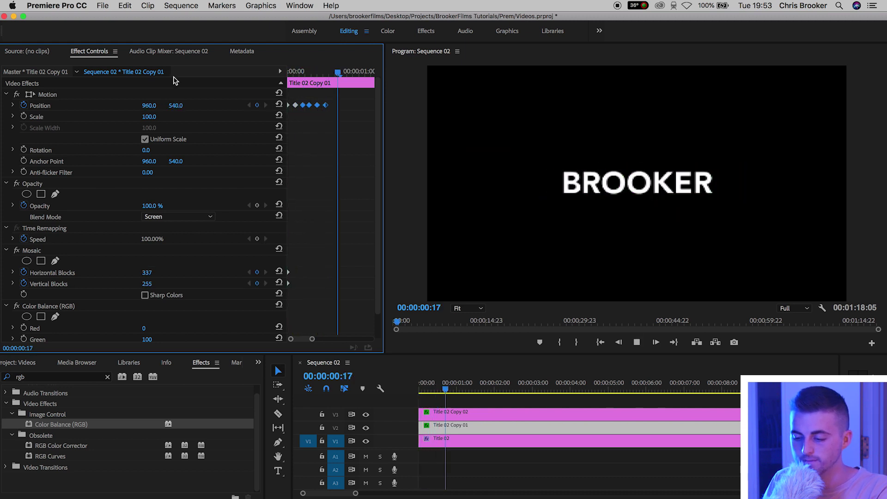
{"action": "left_click", "coordinate": [328, 76]}
{"action": "left_click_drag", "start_coordinate": [328, 75], "coordinate": [228, 85]}
{"action": "key", "text": "space"}
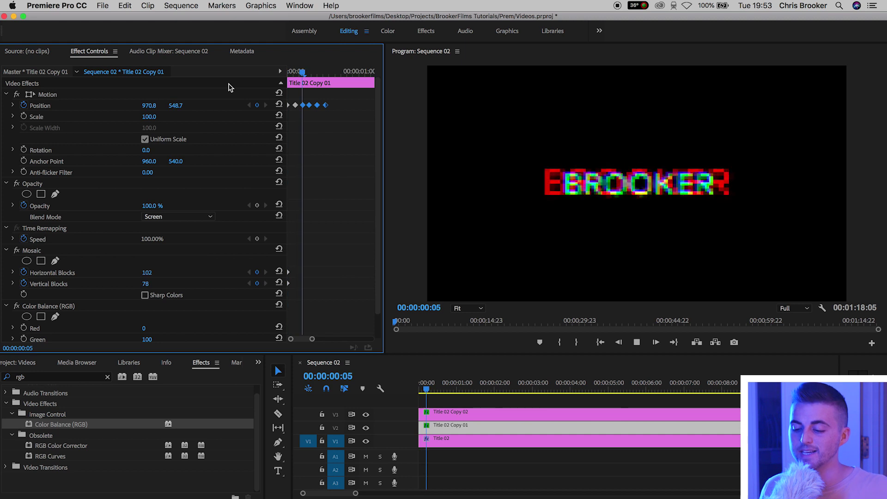
{"action": "key", "text": "space"}
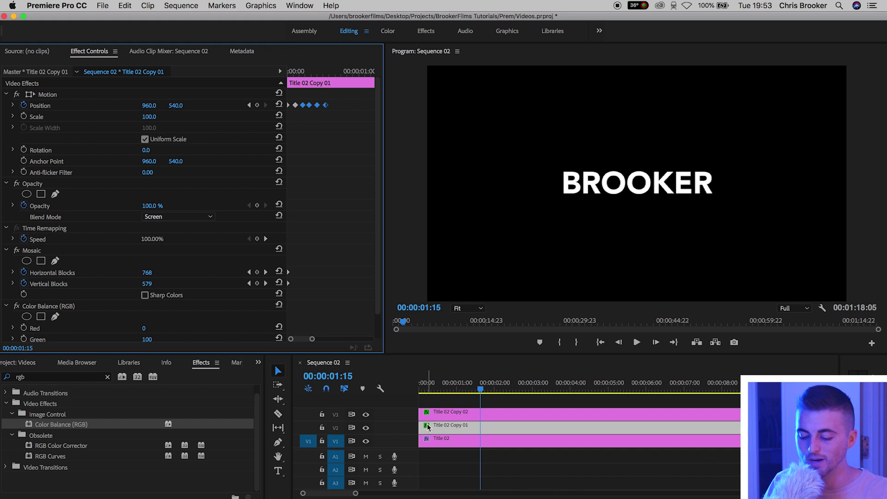
{"action": "left_click", "coordinate": [453, 443]}
{"action": "mouse_move", "coordinate": [455, 386]}
{"action": "left_mouse_down"}
{"action": "mouse_move", "coordinate": [426, 386]}
{"action": "mouse_move", "coordinate": [442, 382]}
{"action": "left_mouse_up"}
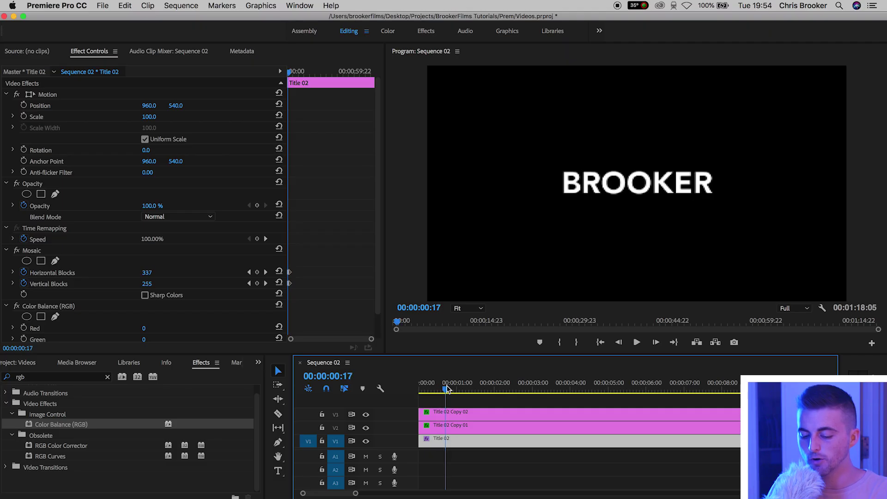
{"action": "mouse_move", "coordinate": [445, 390]}
{"action": "left_mouse_down"}
{"action": "mouse_move", "coordinate": [435, 390]}
{"action": "mouse_move", "coordinate": [443, 389]}
{"action": "left_mouse_up"}
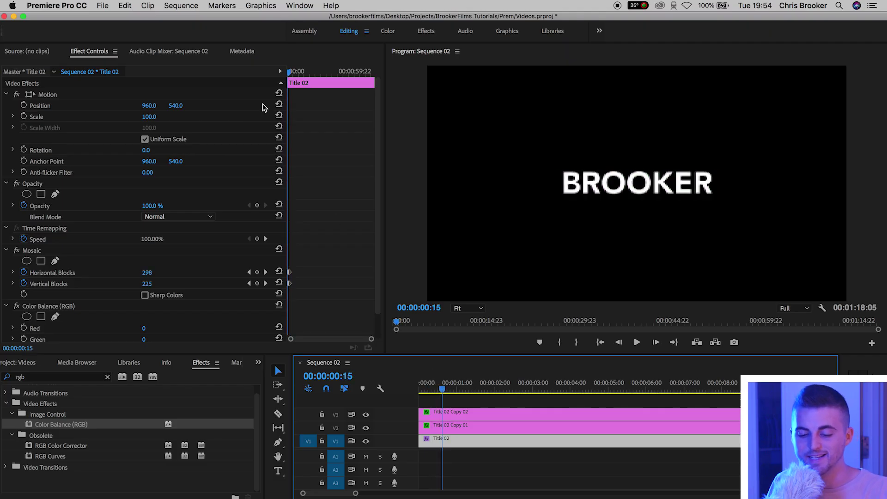
- Enable Rotation keyframing on Title 02 and set 3° then -3° at earlier frames
{"action": "left_click", "coordinate": [29, 152]}
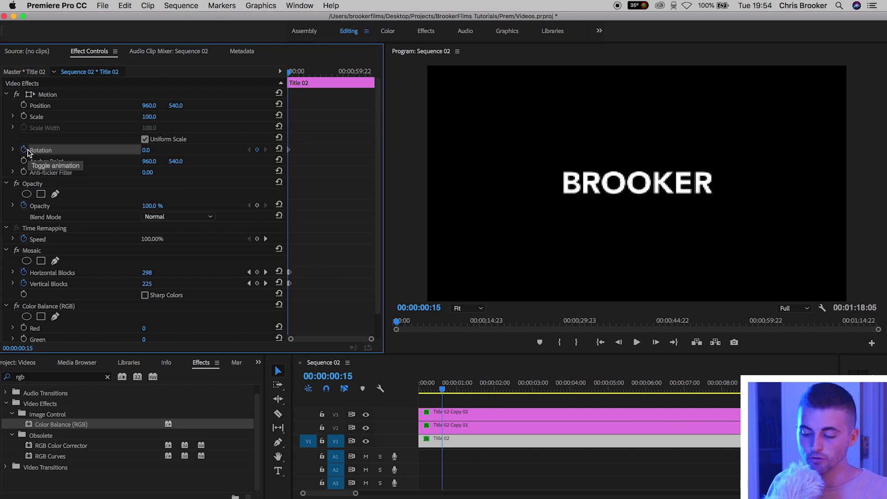
{"action": "key", "text": "Left"}
{"action": "key", "text": "Left"}
{"action": "key", "text": "Left"}
{"action": "left_click", "coordinate": [149, 150]}
{"action": "type", "text": "3"}
{"action": "key", "text": "Return"}
{"action": "key", "text": "shift+Left"}
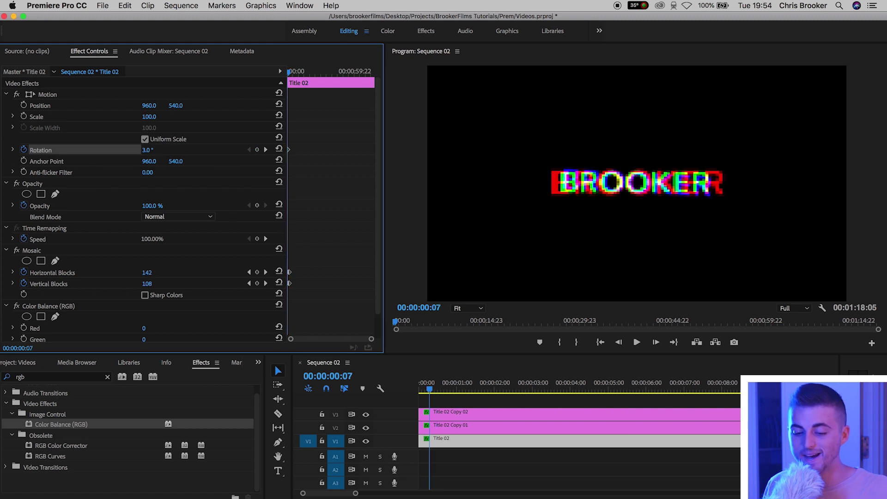
{"action": "left_click", "coordinate": [149, 149]}
{"action": "type", "text": "-3"}
{"action": "key", "text": "Return"}
- Add 6° rotation at frame 4 and -10° at the first frame, then play
{"action": "key", "text": "Left"}
{"action": "key", "text": "Left"}
{"action": "key", "text": "Left"}
{"action": "left_click", "coordinate": [159, 150]}
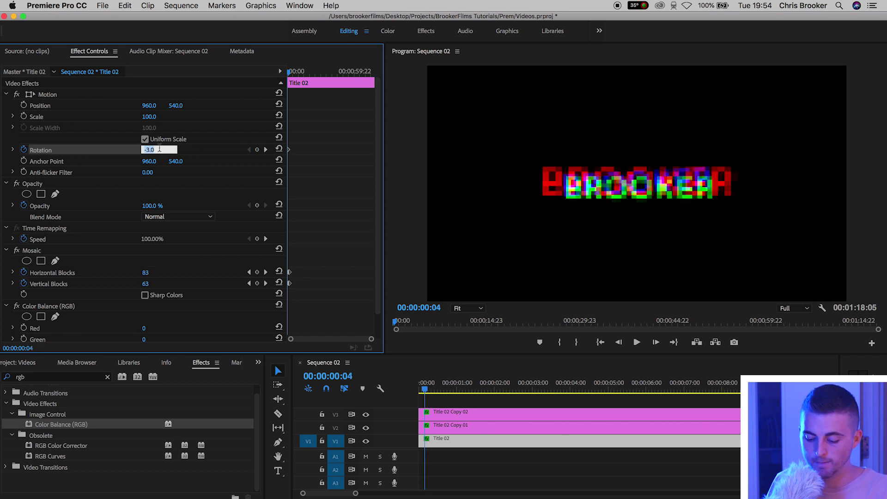
{"action": "type", "text": "6"}
{"action": "key", "text": "Return"}
{"action": "key", "text": "Left"}
{"action": "key", "text": "Left"}
{"action": "key", "text": "Left"}
{"action": "key", "text": "Left"}
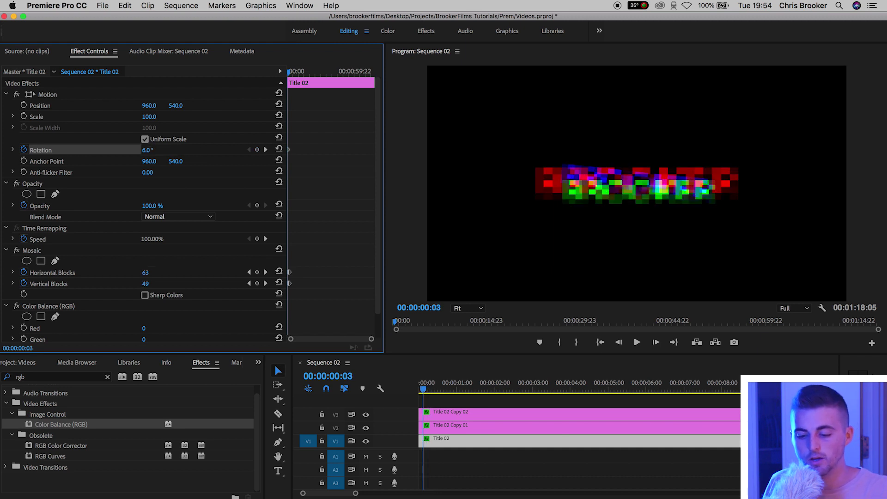
{"action": "left_click", "coordinate": [159, 150]}
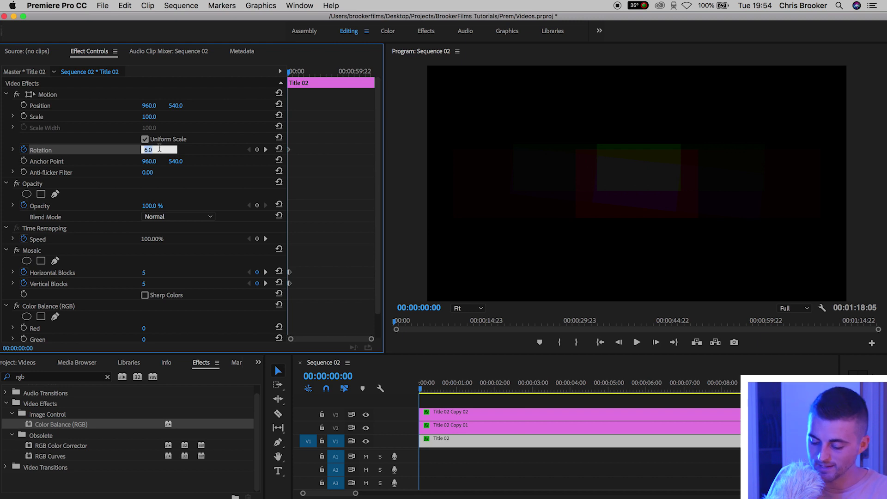
{"action": "type", "text": "-10"}
{"action": "key", "text": "Return"}
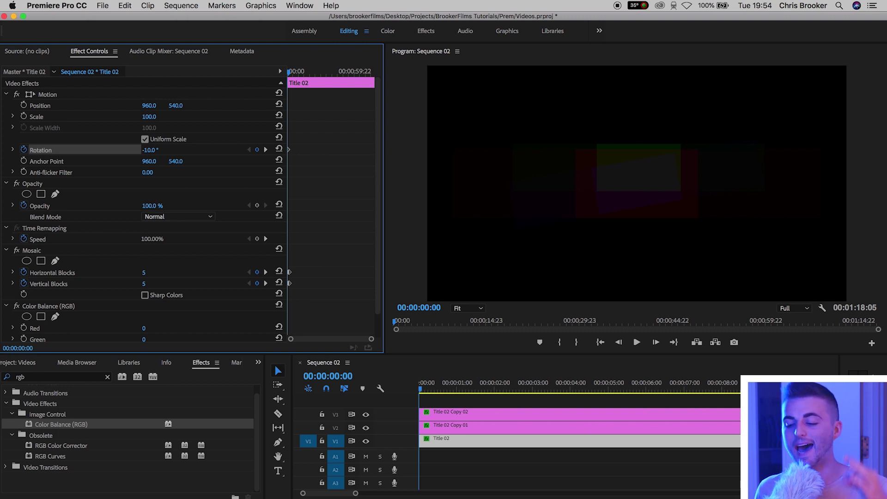
{"action": "key", "text": "space"}
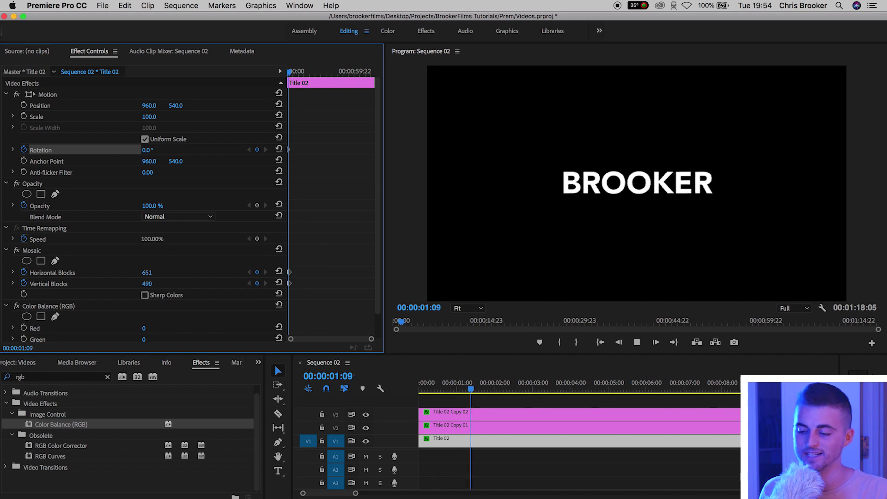